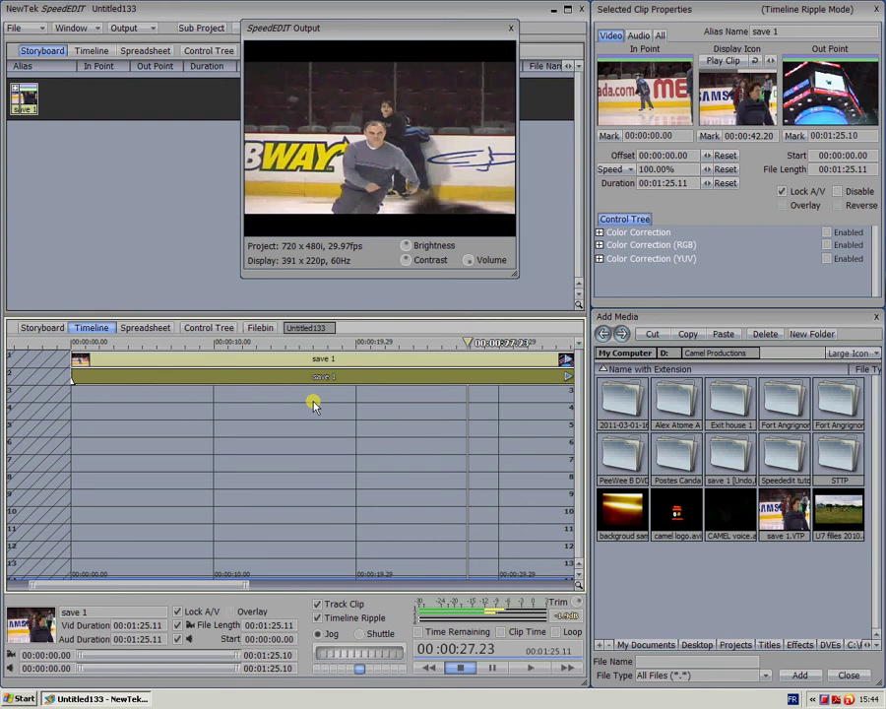
Step: Jump the playhead back to 00:00:00.00 at the start of the 'save 1' clip
{"action": "left_click", "coordinate": [64, 343]}
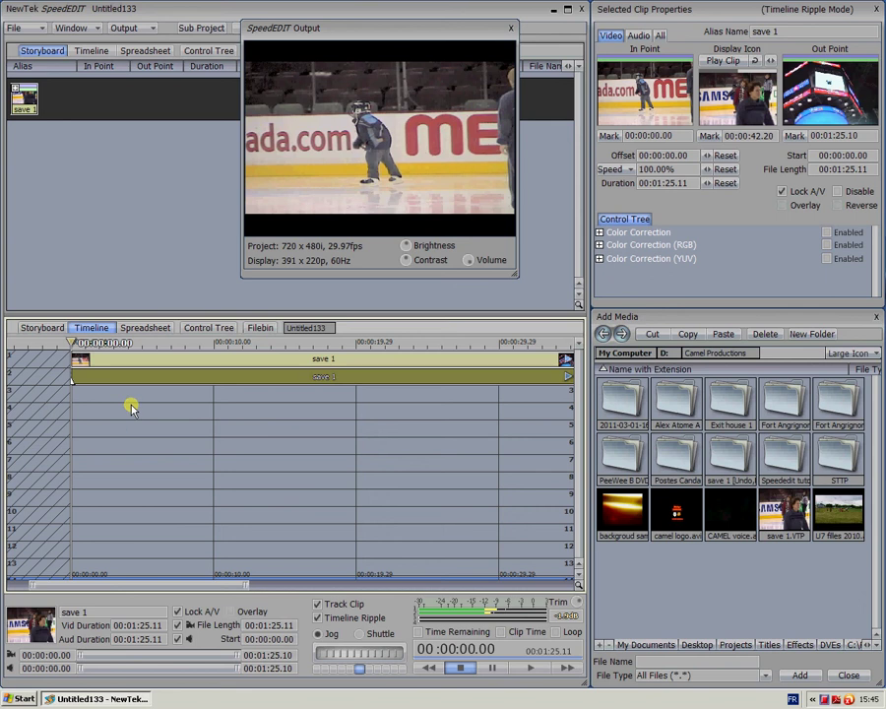
Step: Split 'save 1' at about 2 and 6 seconds and drag the middle piece to track 3
{"action": "left_click", "coordinate": [112, 343]}
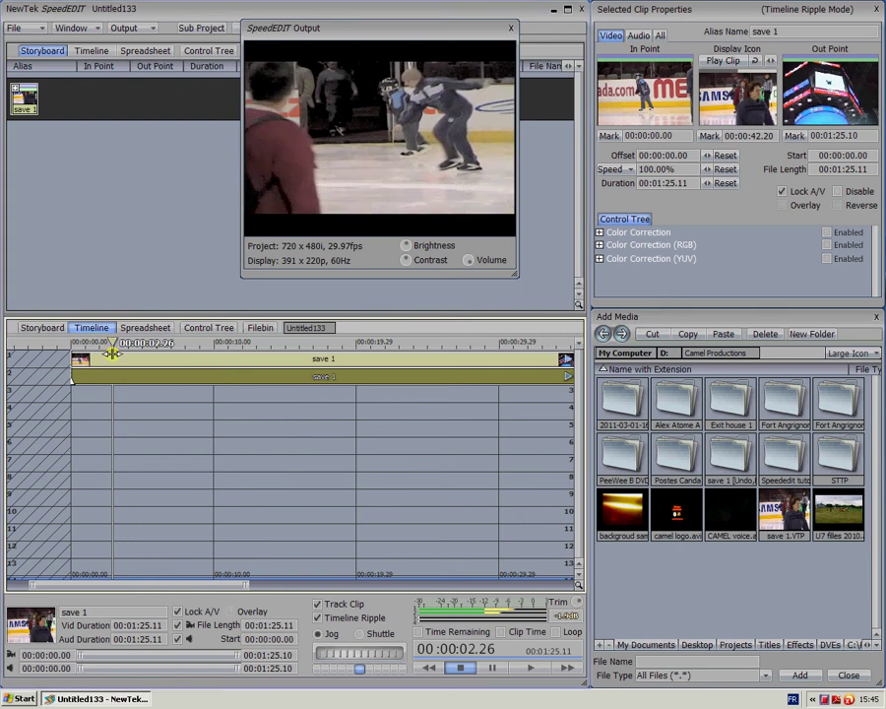
{"action": "left_click", "coordinate": [112, 360]}
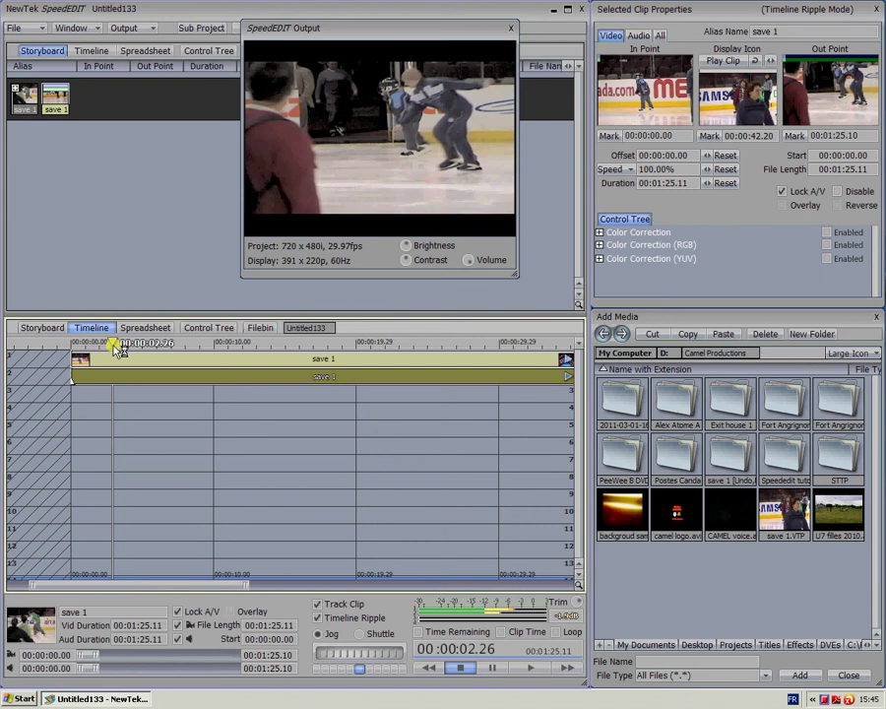
{"action": "left_click", "coordinate": [138, 361]}
{"action": "left_click", "coordinate": [153, 341]}
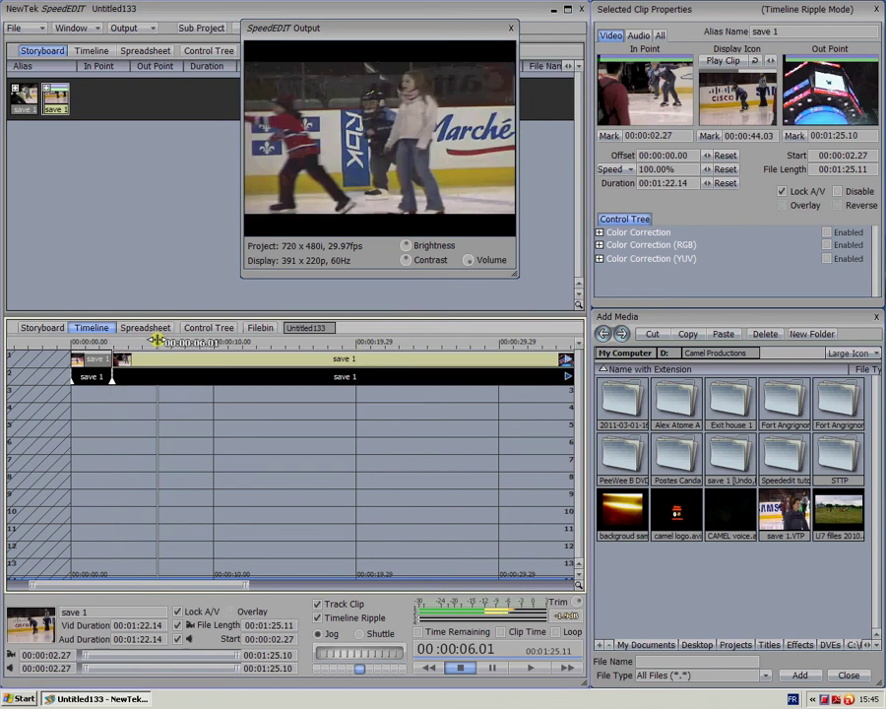
{"action": "left_click", "coordinate": [137, 364]}
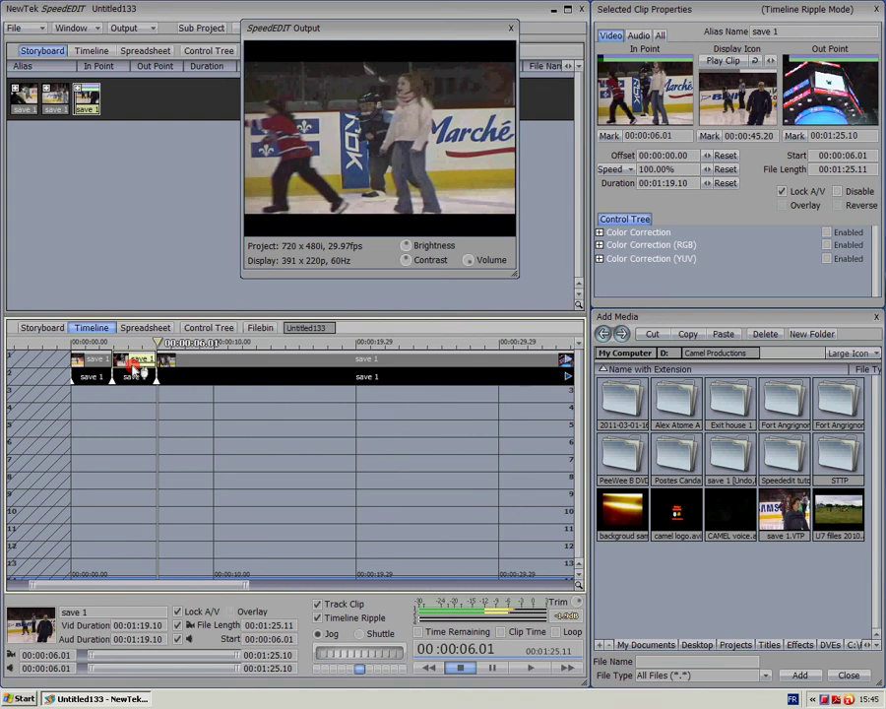
{"action": "left_click_drag", "start_coordinate": [136, 370], "coordinate": [135, 415]}
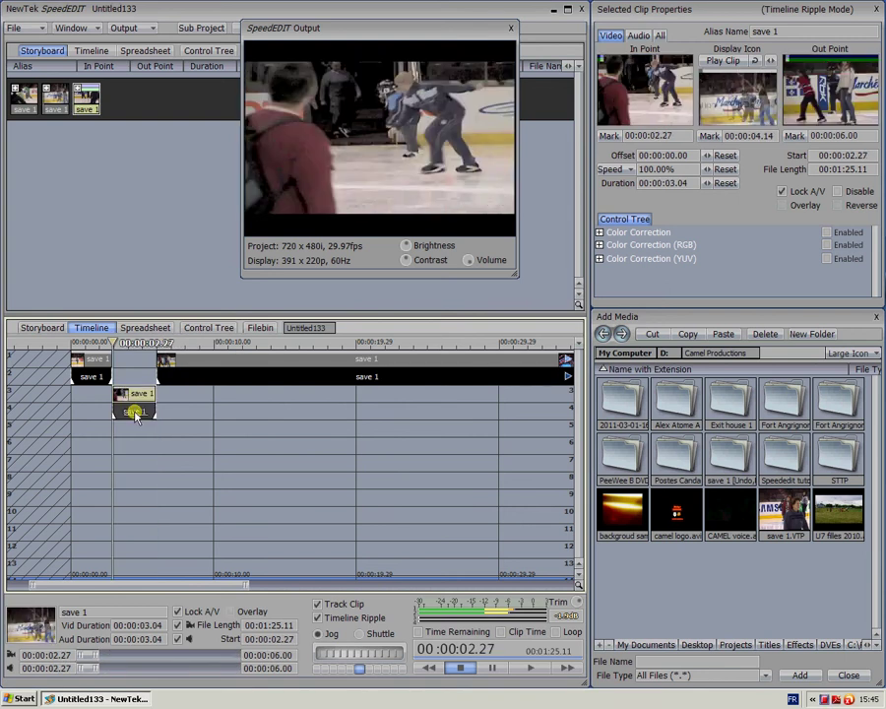
{"action": "scroll", "coordinate": [133, 418], "scroll_direction": "up", "scroll_amount": 3}
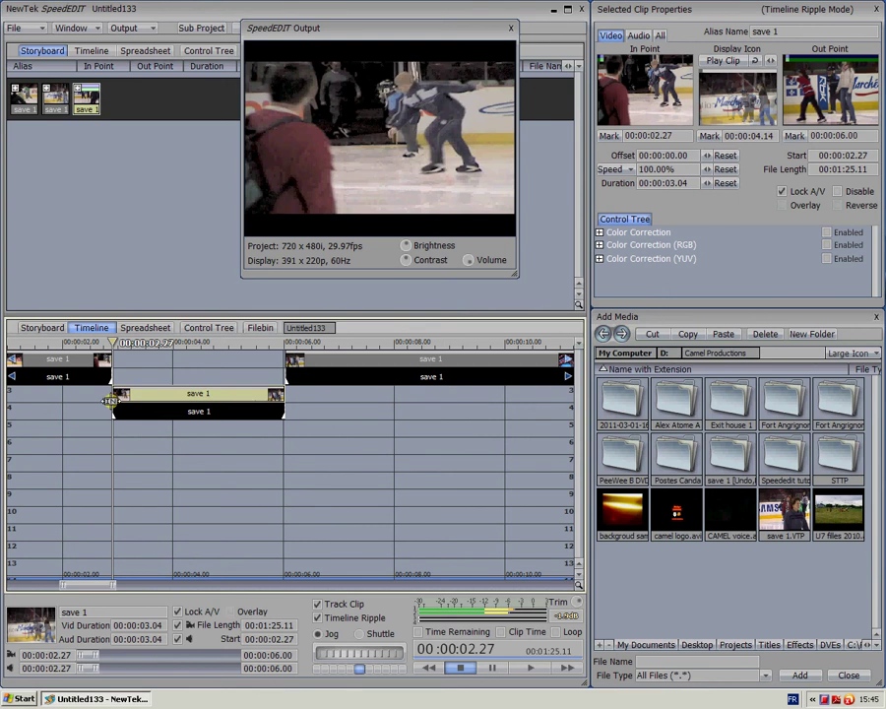
Step: Drag the 00:00:03.04 middle piece from track 3 back into its gap at 00:00:02.27 on track 1
{"action": "left_click", "coordinate": [116, 404]}
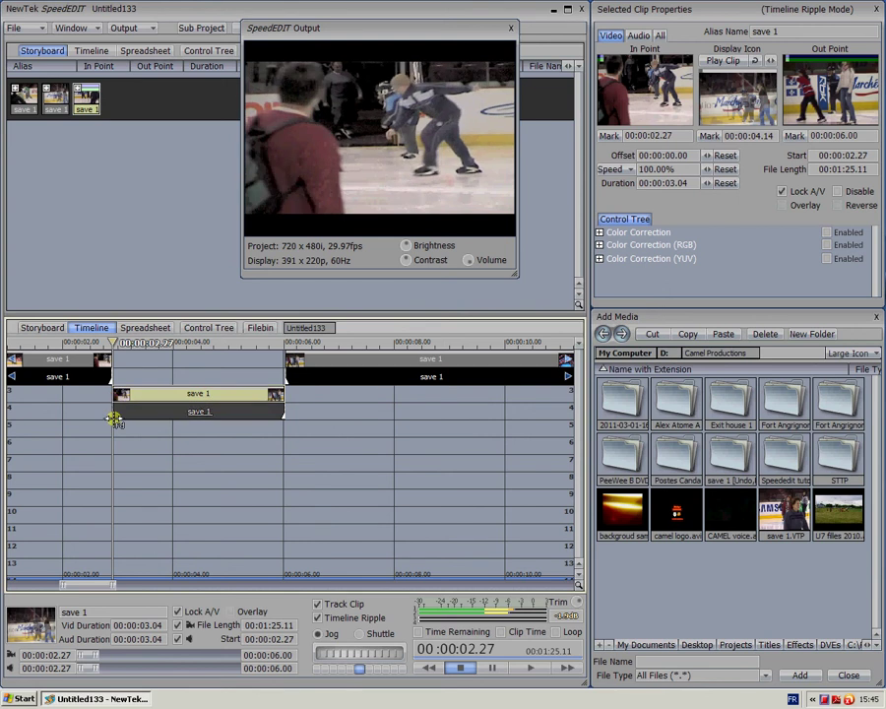
{"action": "left_click_drag", "start_coordinate": [114, 417], "coordinate": [115, 396]}
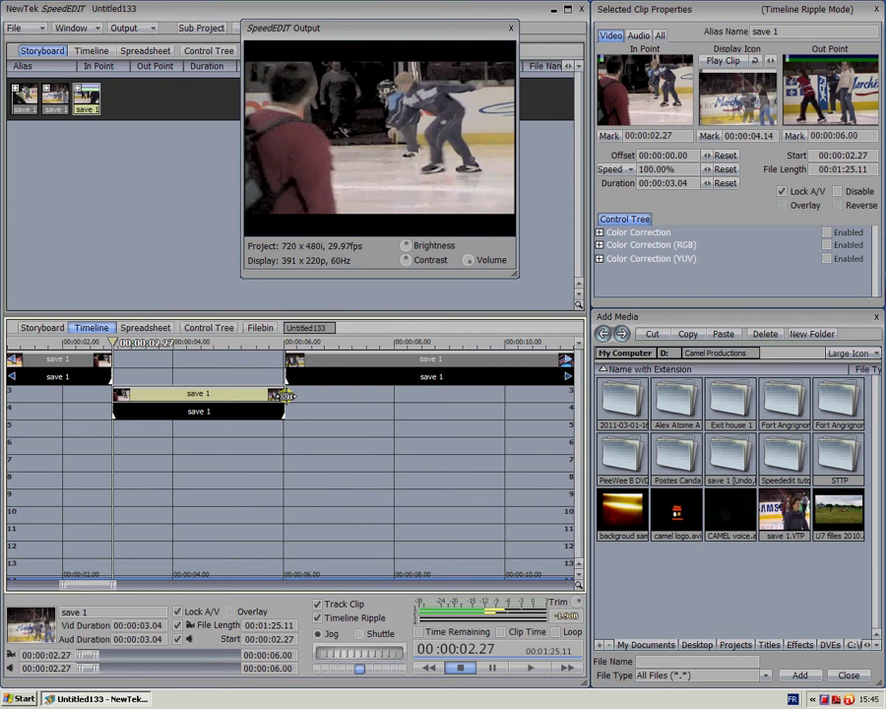
{"action": "scroll", "coordinate": [285, 394], "scroll_direction": "up", "scroll_amount": 5}
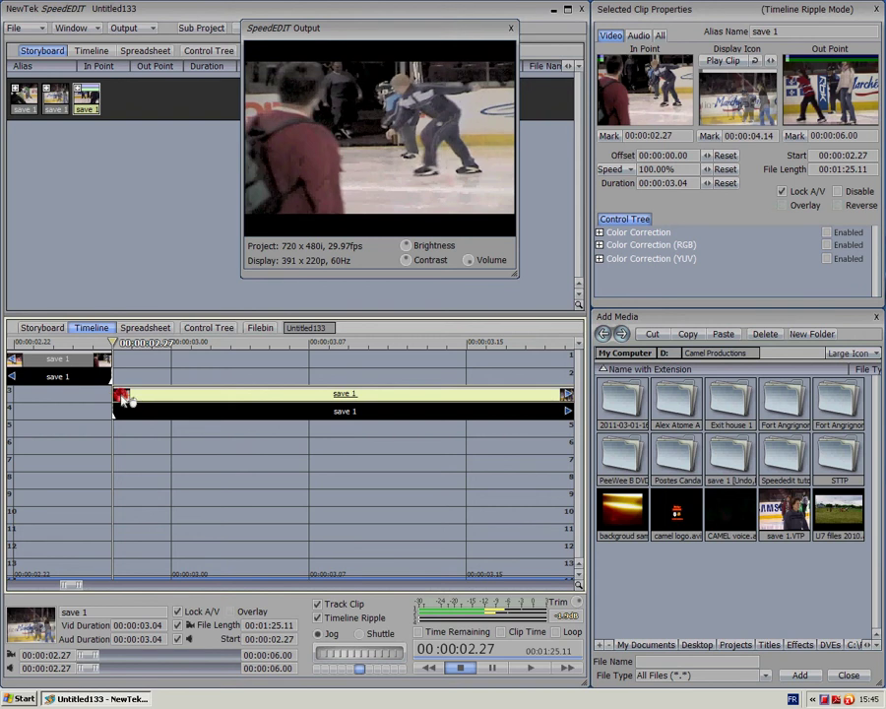
{"action": "mouse_move", "coordinate": [123, 399]}
{"action": "left_mouse_down"}
{"action": "mouse_move", "coordinate": [147, 381]}
{"action": "mouse_move", "coordinate": [128, 381]}
{"action": "left_mouse_up"}
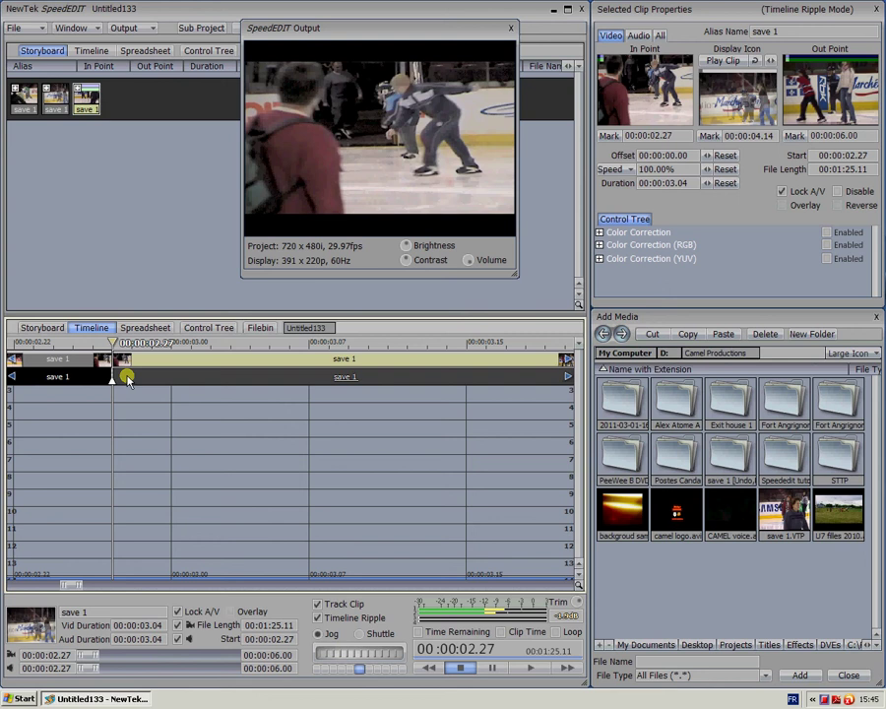
{"action": "left_click", "coordinate": [129, 380]}
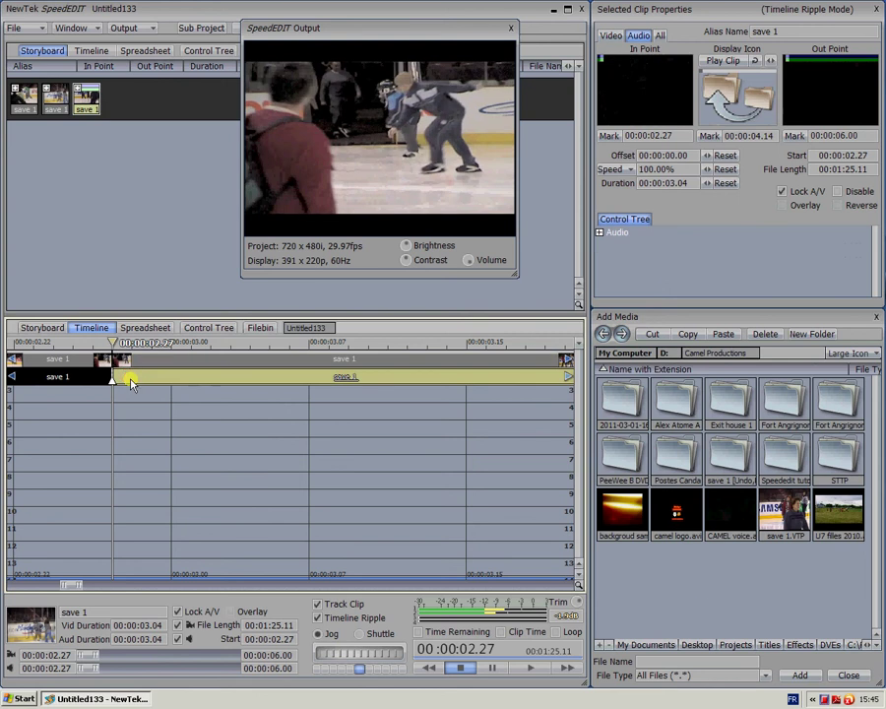
Step: Open the 3D folder under the DVEs tab of the Add Media browser
{"action": "left_click", "coordinate": [831, 644]}
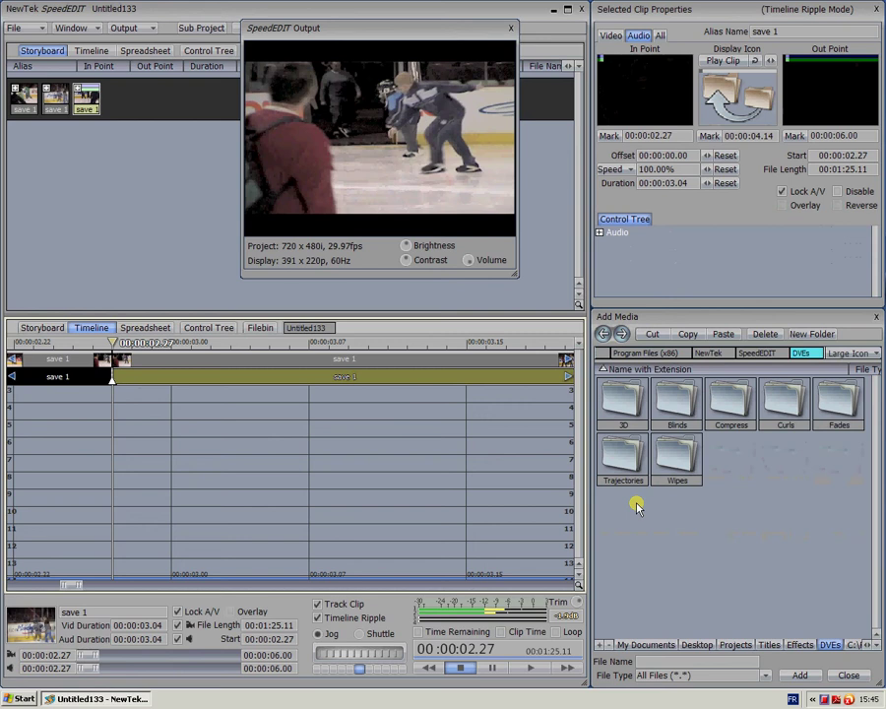
{"action": "left_click", "coordinate": [623, 401]}
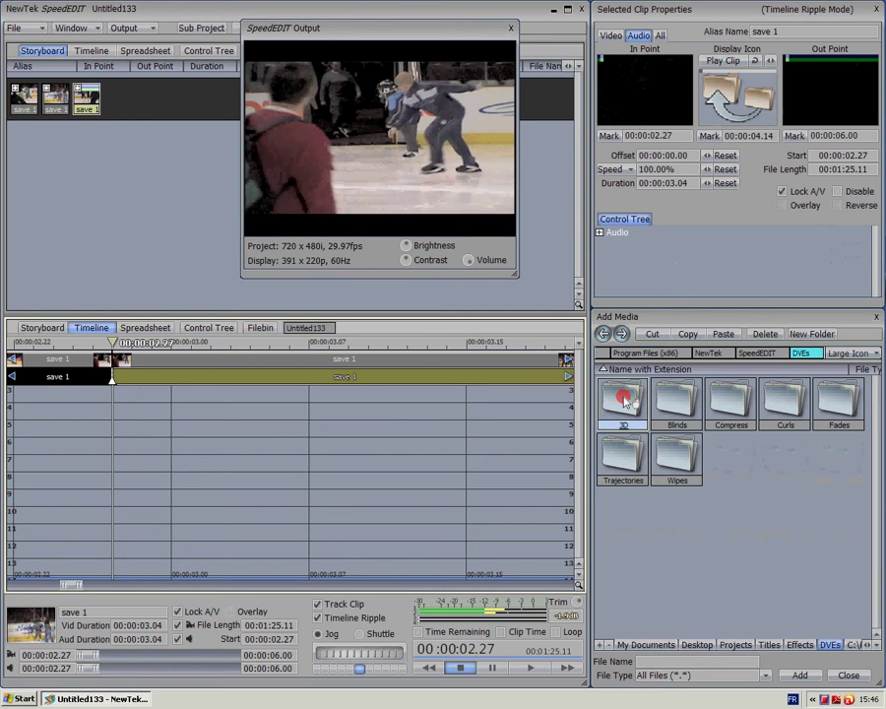
{"action": "double_click", "coordinate": [623, 400]}
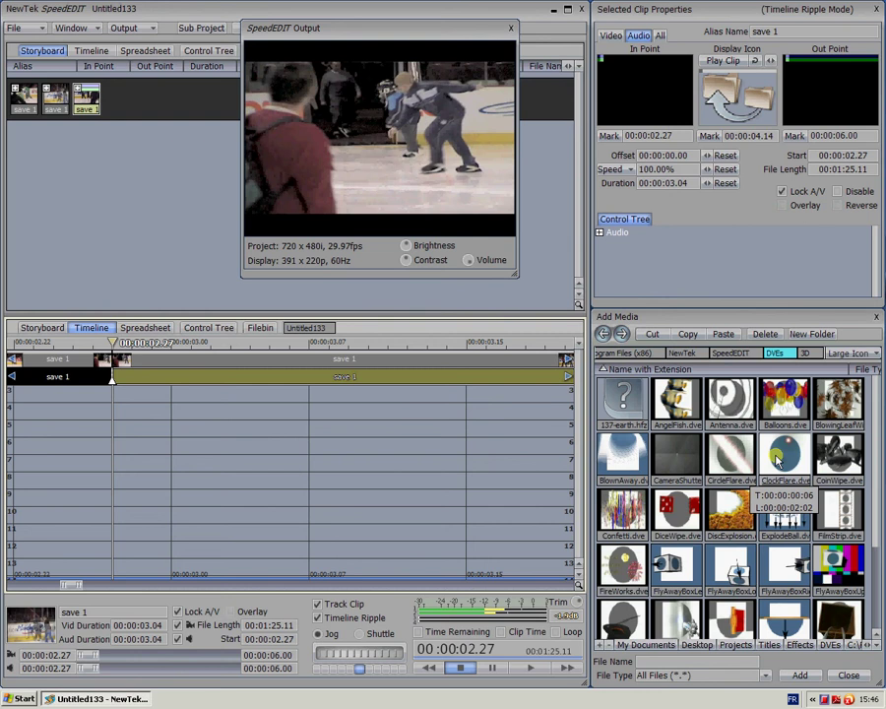
Step: Insert a one-second ClockFlare.dve transition between the opening and middle pieces of 'save 1'
{"action": "left_click", "coordinate": [778, 459]}
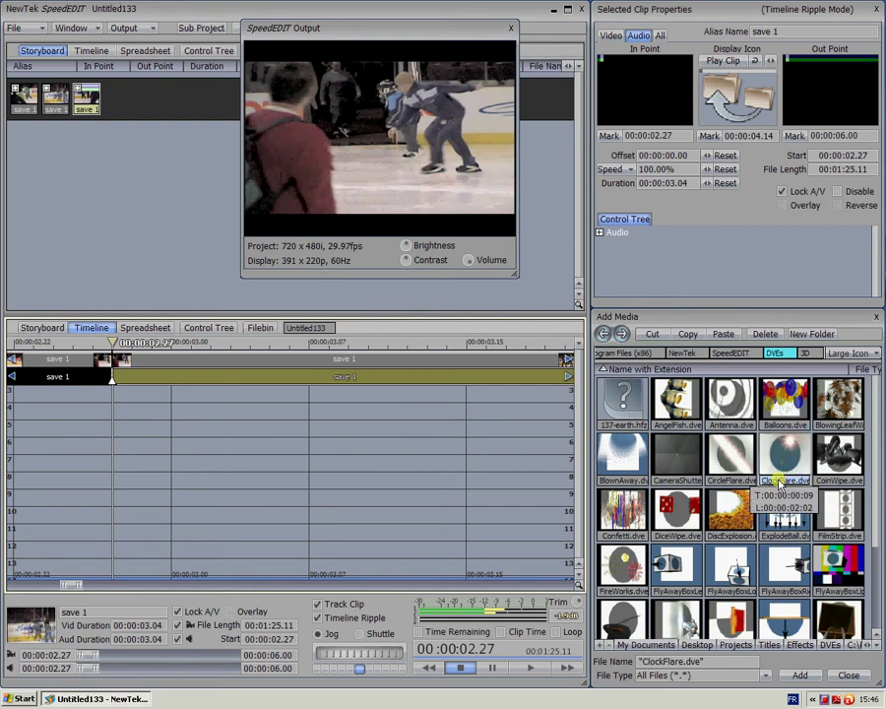
{"action": "left_click_drag", "start_coordinate": [780, 482], "coordinate": [50, 103]}
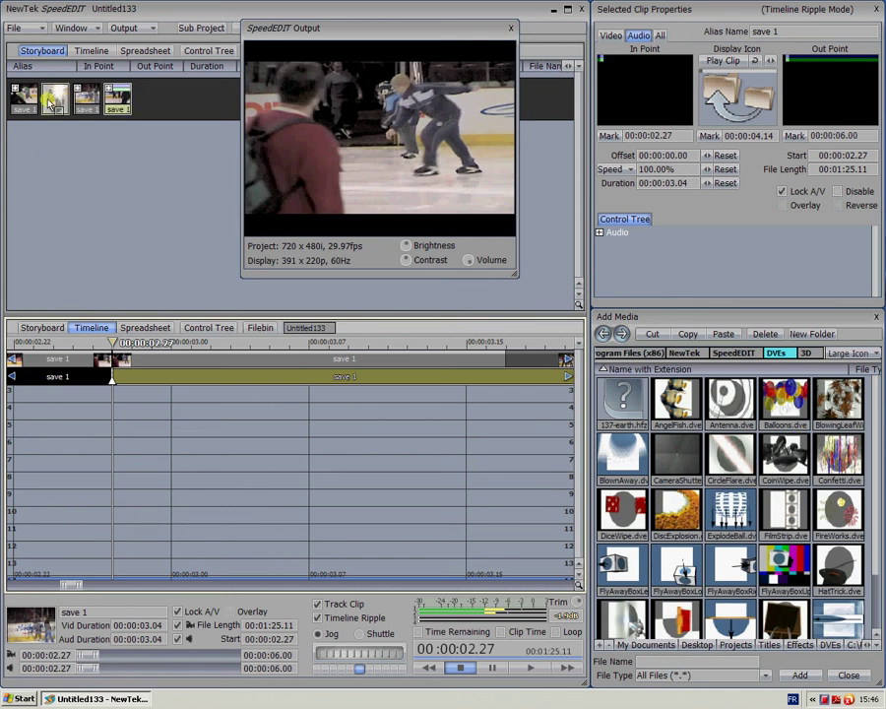
{"action": "left_click", "coordinate": [50, 103]}
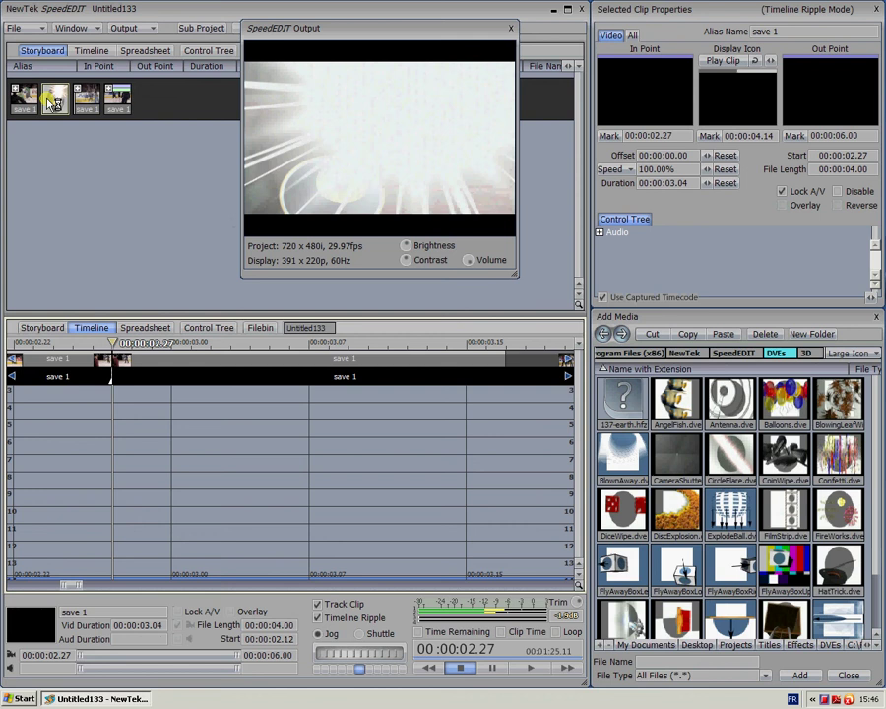
{"action": "left_click", "coordinate": [98, 288]}
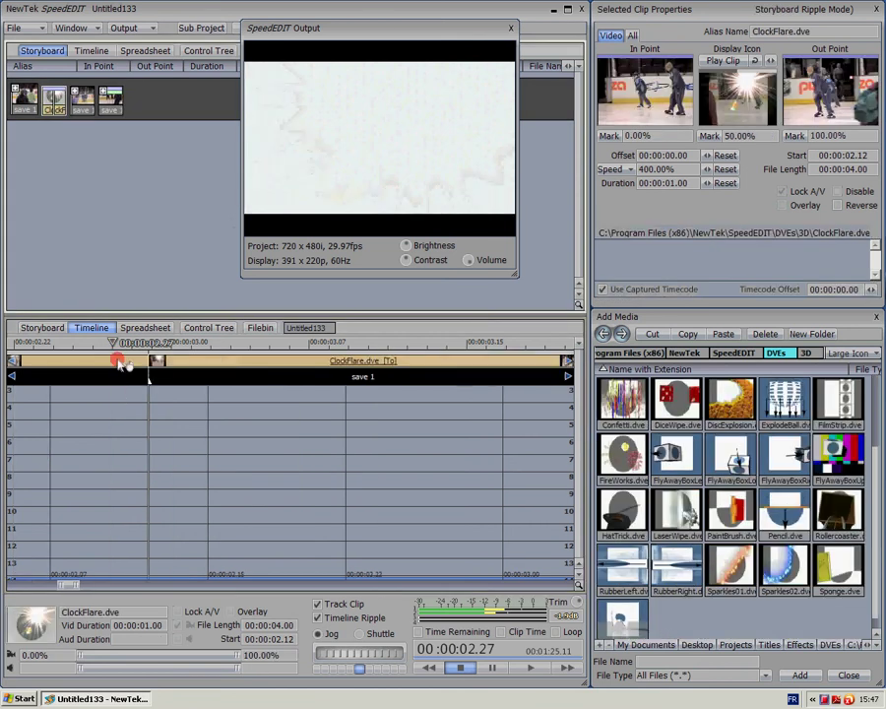
{"action": "left_click", "coordinate": [119, 360]}
Step: Scrub to just before the ClockFlare transition and play it back to preview
{"action": "scroll", "coordinate": [121, 361], "scroll_direction": "down", "scroll_amount": 2}
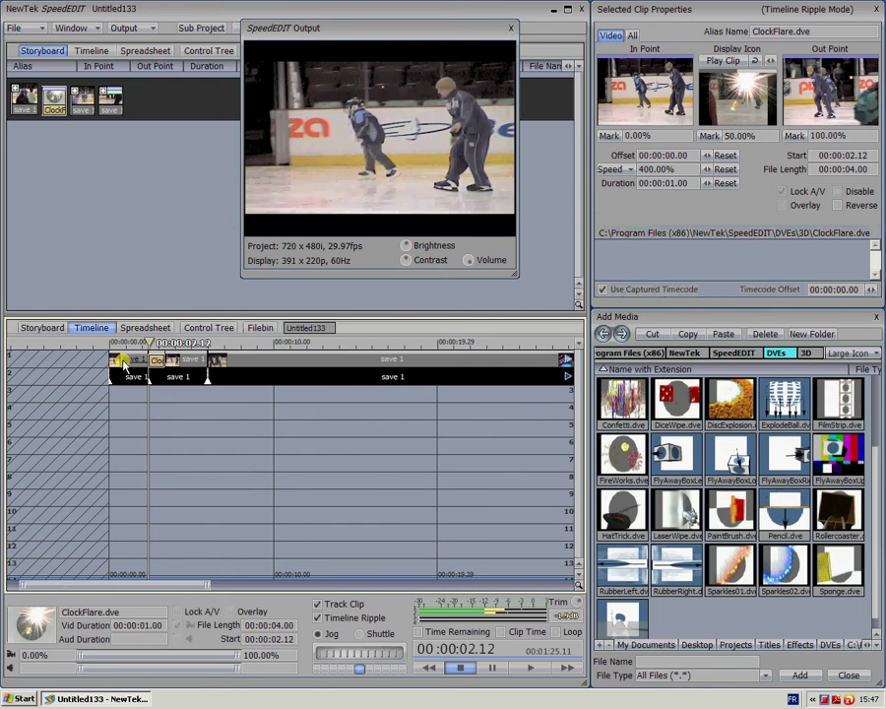
{"action": "scroll", "coordinate": [123, 364], "scroll_direction": "down", "scroll_amount": 1}
{"action": "left_click_drag", "start_coordinate": [143, 343], "coordinate": [140, 342]}
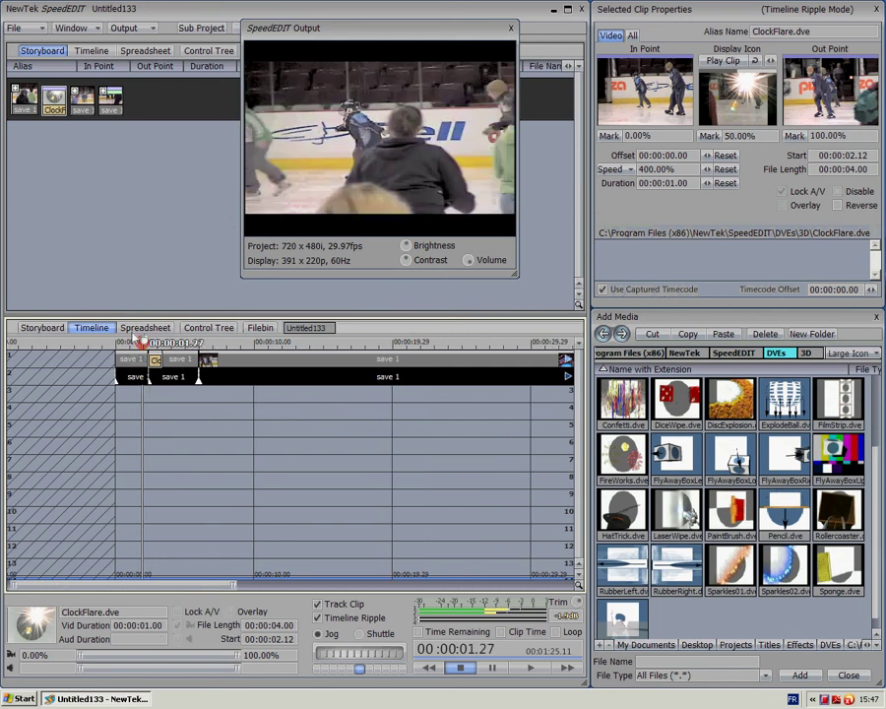
{"action": "key", "text": "space"}
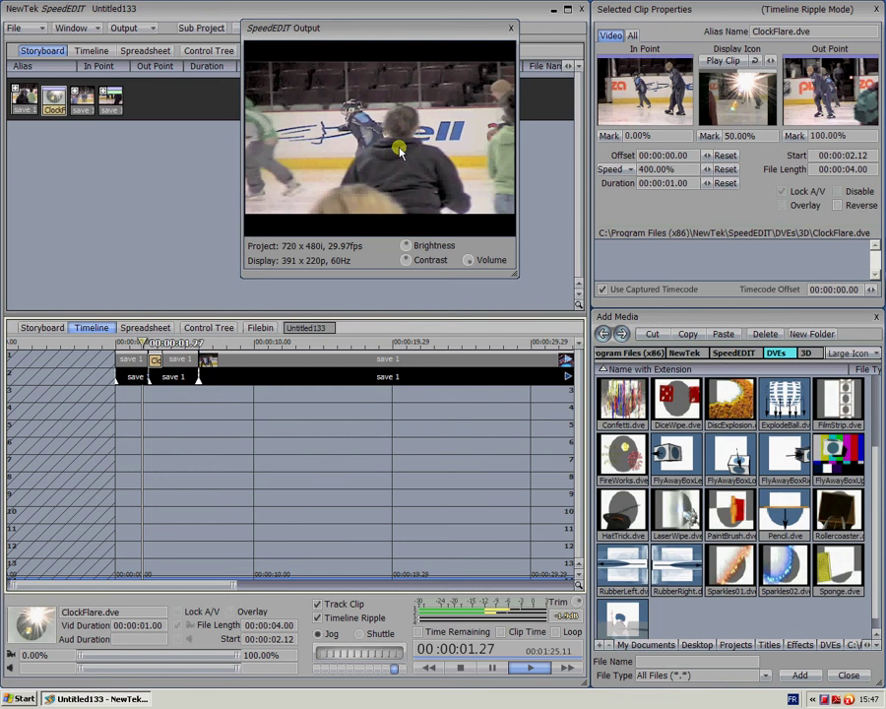
{"action": "left_click", "coordinate": [134, 360]}
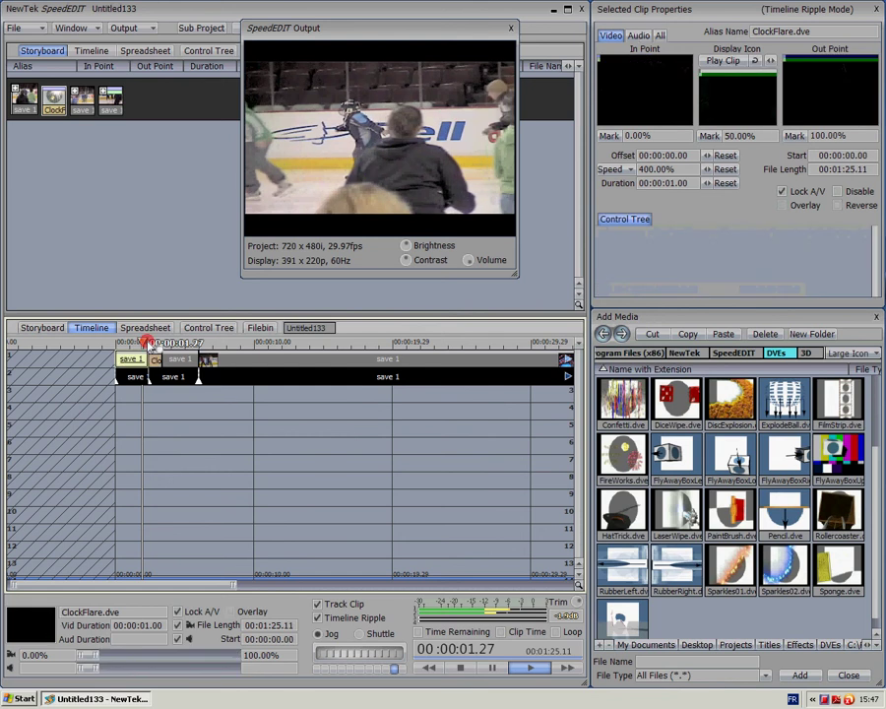
{"action": "left_click", "coordinate": [148, 343]}
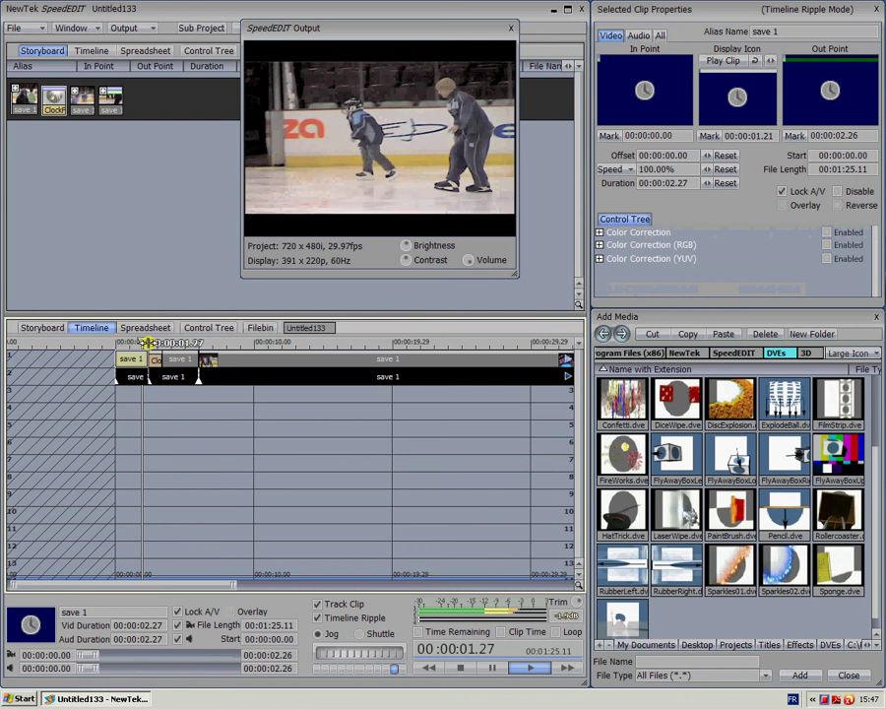
{"action": "left_click_drag", "start_coordinate": [146, 343], "coordinate": [144, 343]}
{"action": "key", "text": "space"}
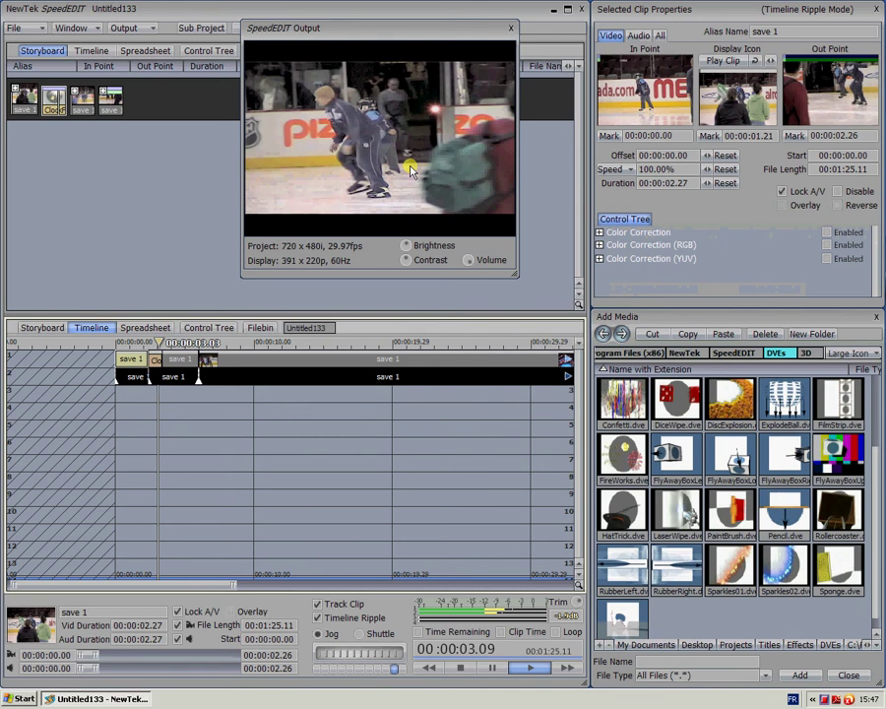
{"action": "key", "text": "space"}
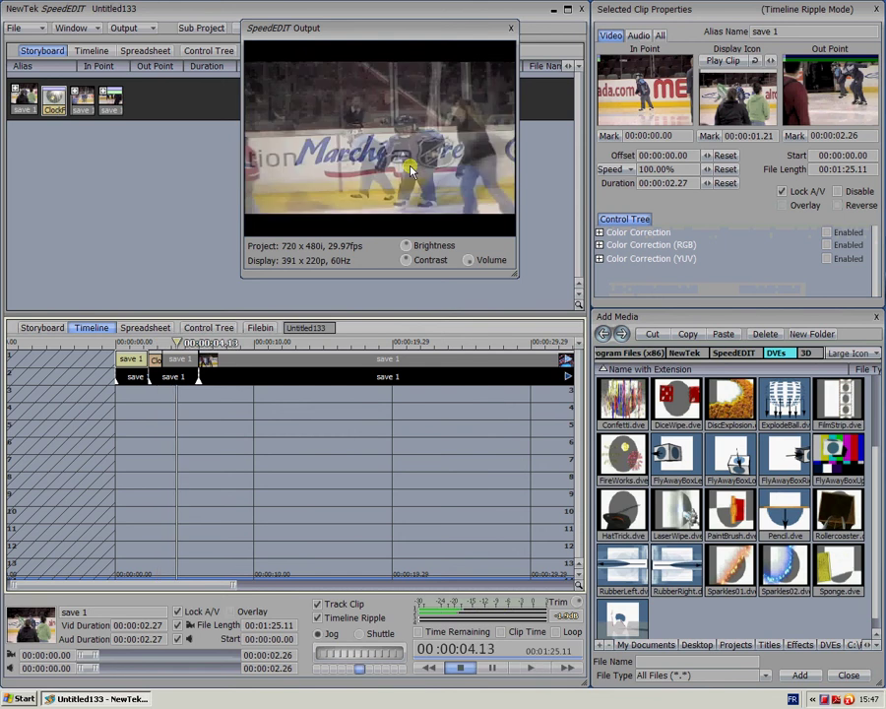
{"action": "key", "text": "plus"}
{"action": "key", "text": "minus"}
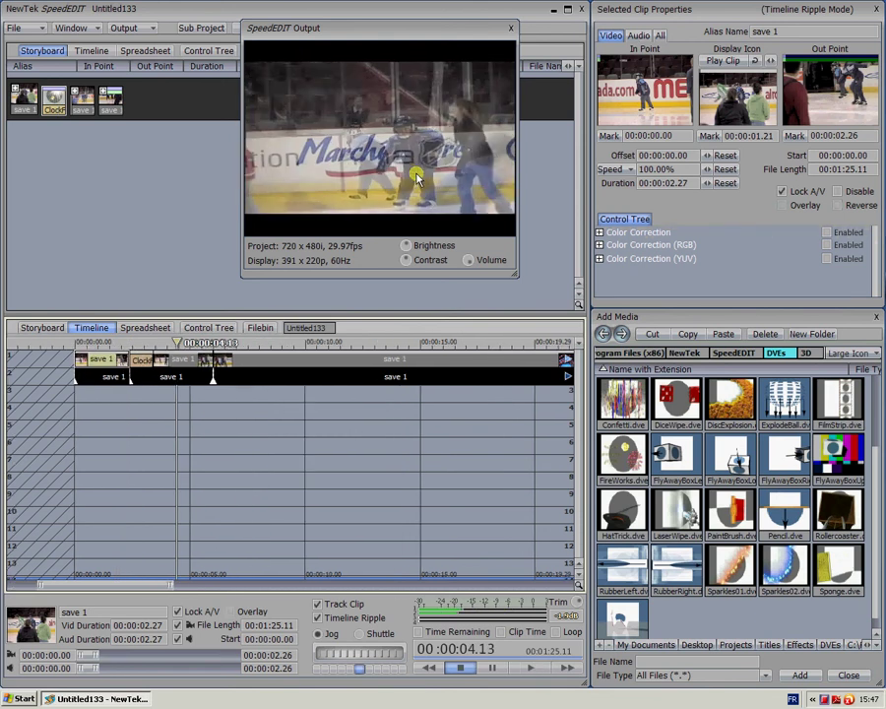
Step: Drop Title Page.cg from the Titles bin onto track 3 and trim it to 00:00:03.19
{"action": "left_click", "coordinate": [772, 646]}
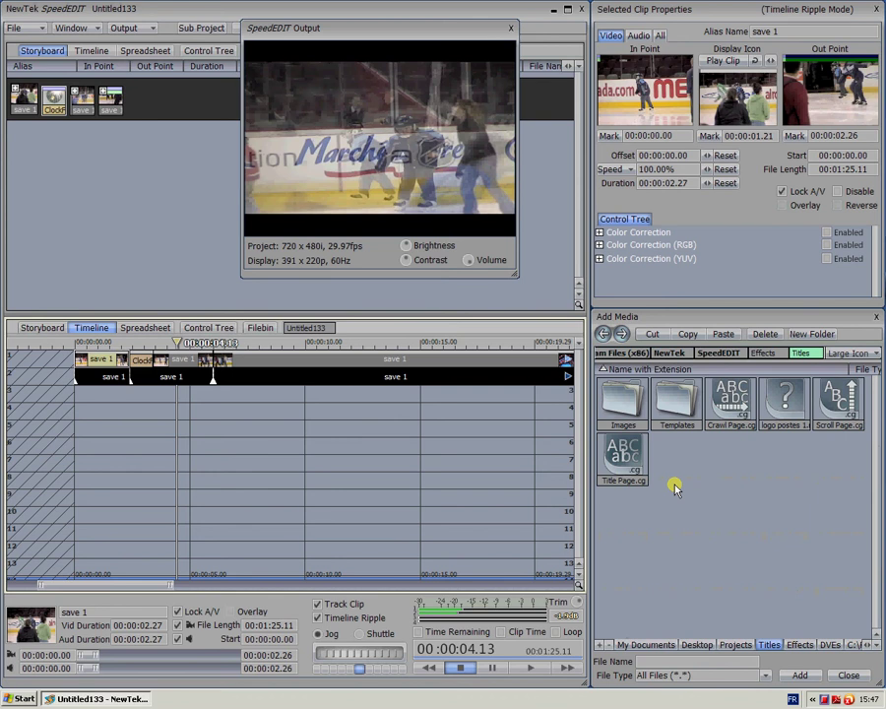
{"action": "left_click", "coordinate": [632, 459]}
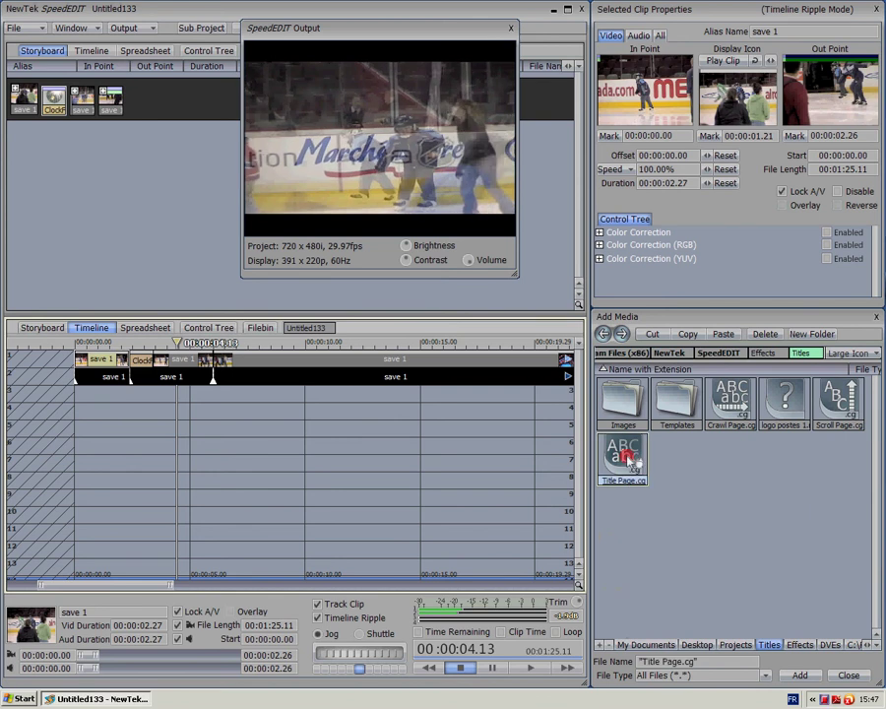
{"action": "left_click_drag", "start_coordinate": [202, 422], "coordinate": [95, 393]}
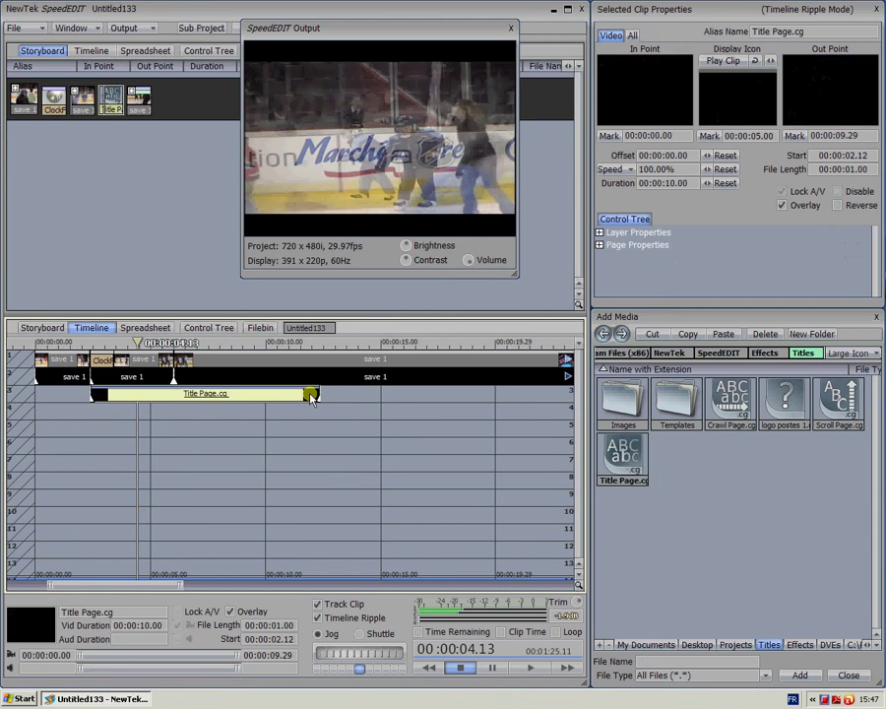
{"action": "left_click_drag", "start_coordinate": [311, 396], "coordinate": [173, 394]}
{"action": "left_click", "coordinate": [128, 344]}
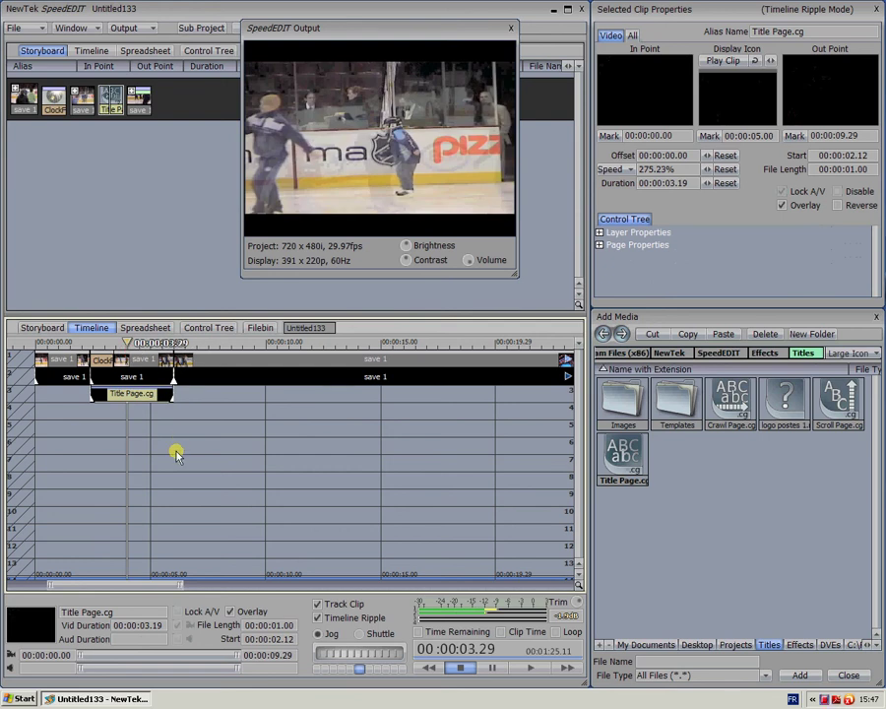
Step: Enter the title text 'Go Alex Go !!!' in the title clip's Title tools
{"action": "left_click", "coordinate": [208, 328]}
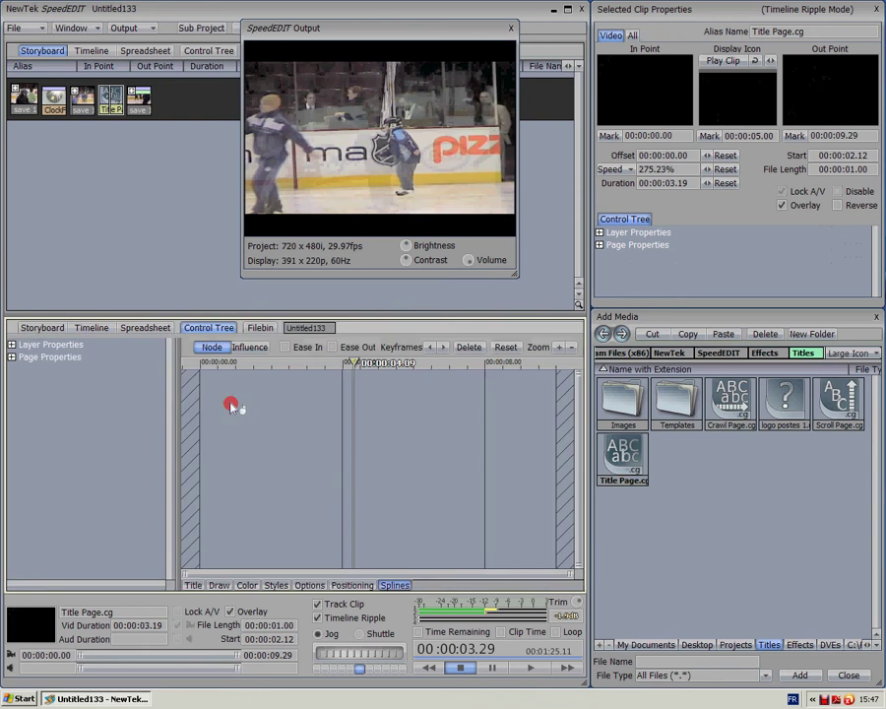
{"action": "left_click", "coordinate": [193, 586]}
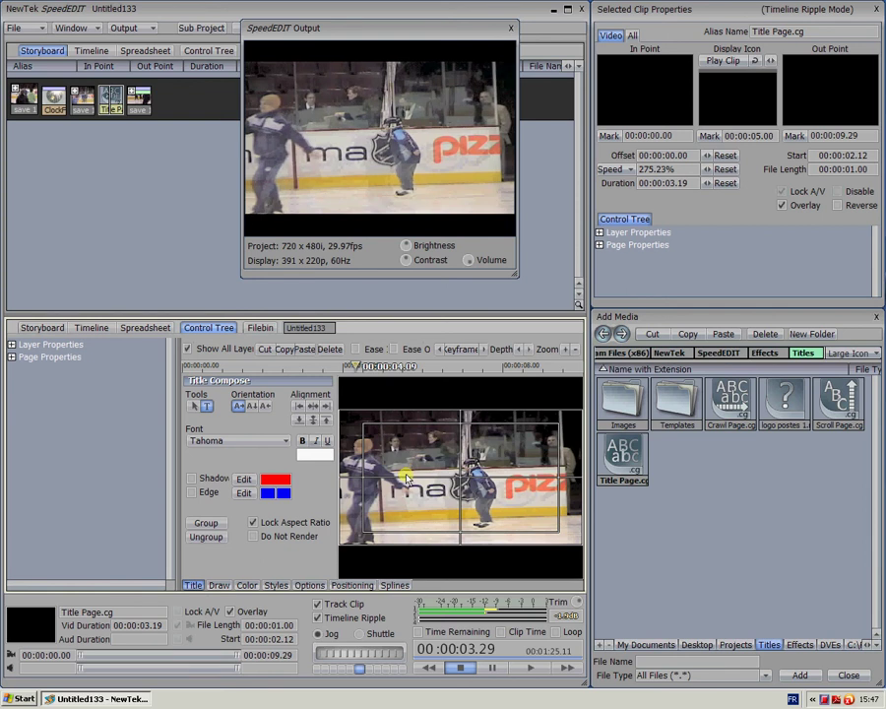
{"action": "type", "text": "Go"}
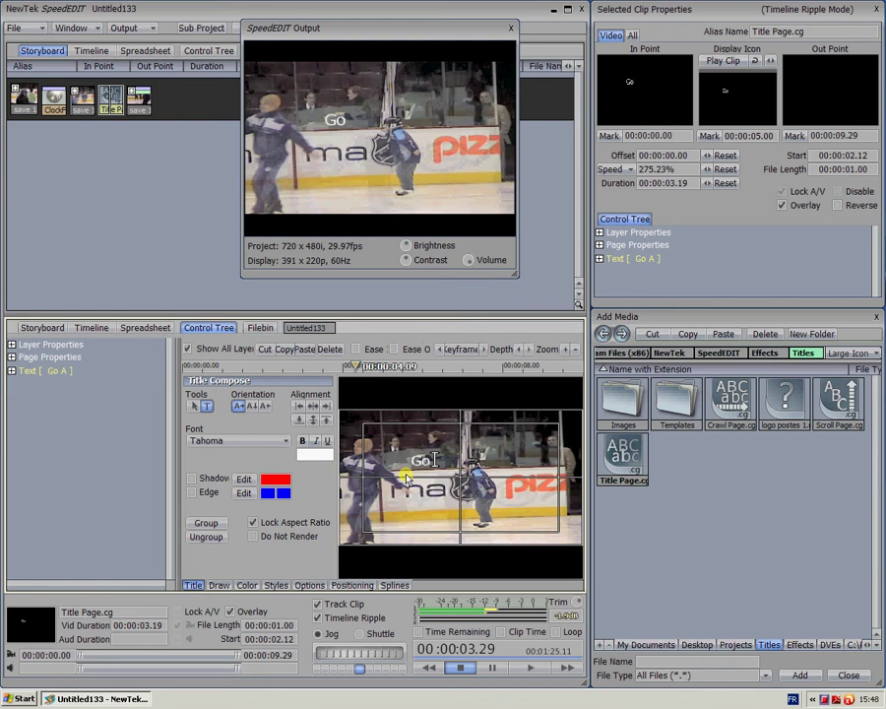
{"action": "type", "text": " Alex"}
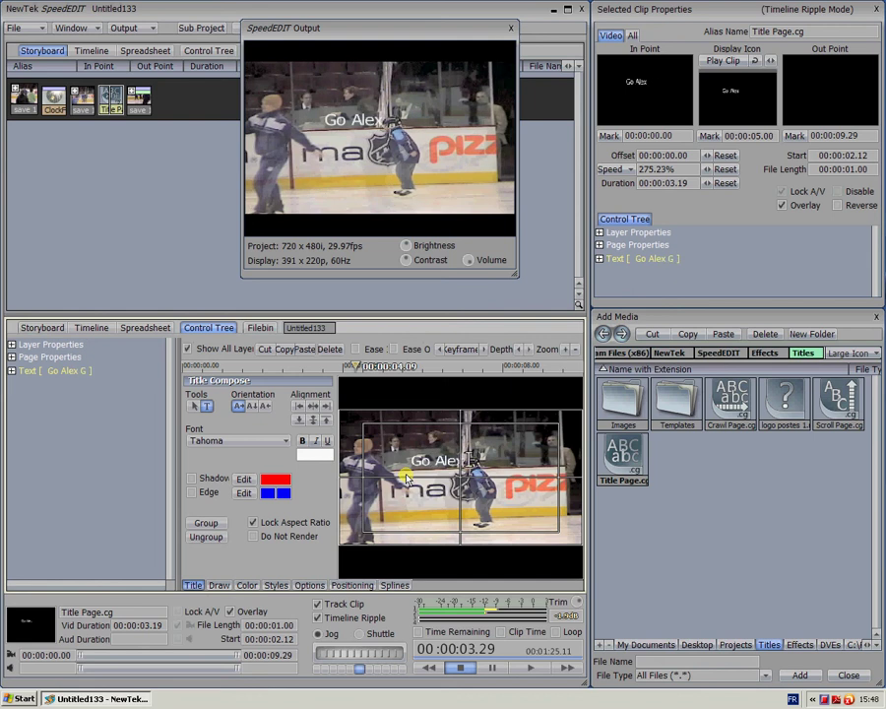
{"action": "type", "text": " Go"}
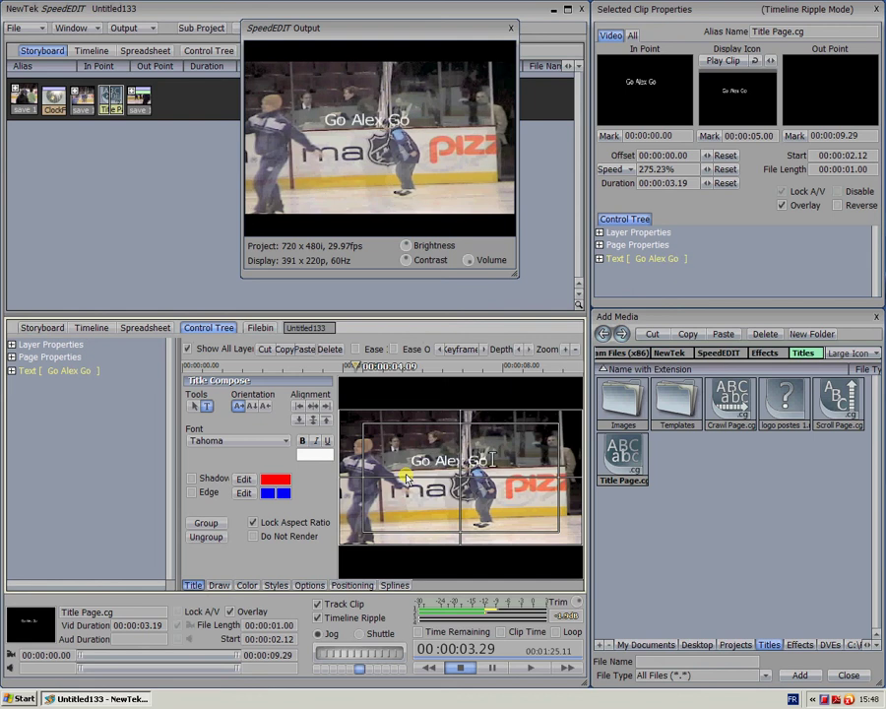
{"action": "type", "text": " !!!"}
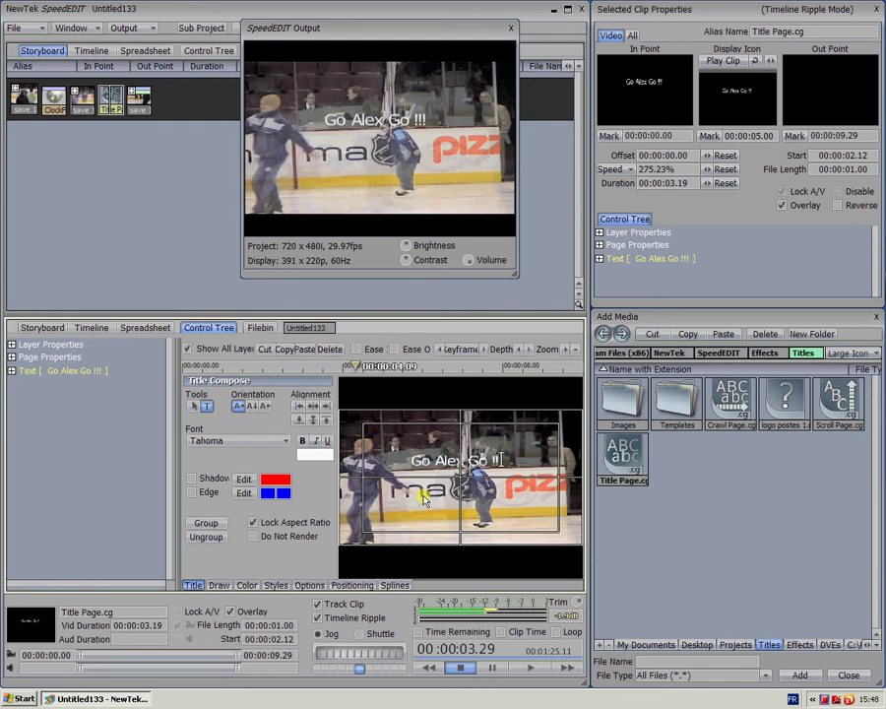
Step: Make the title text bold italic in the Georgia font
{"action": "left_click_drag", "start_coordinate": [411, 459], "coordinate": [469, 452]}
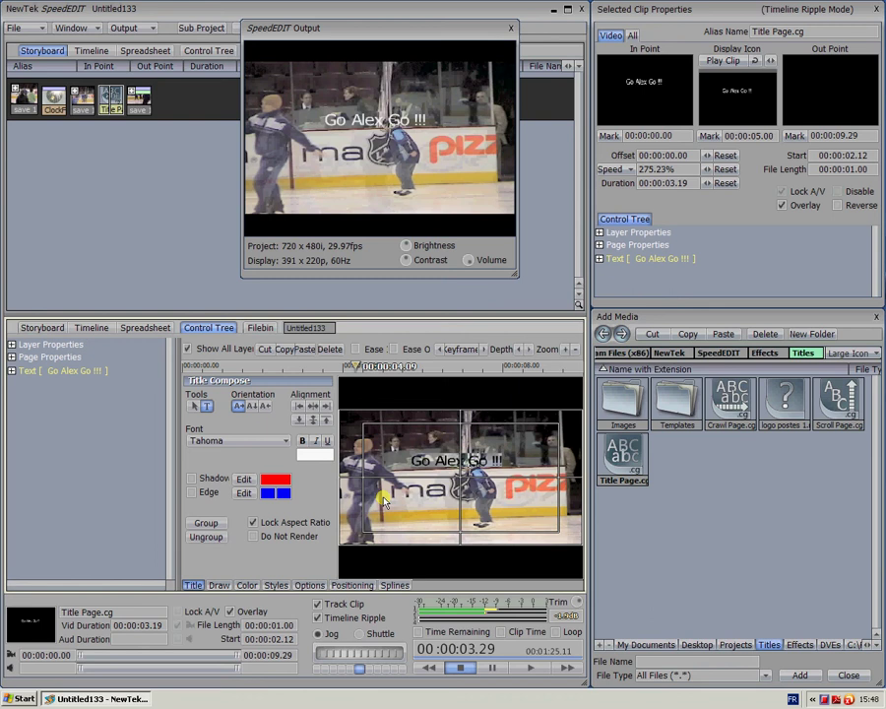
{"action": "left_click", "coordinate": [303, 443]}
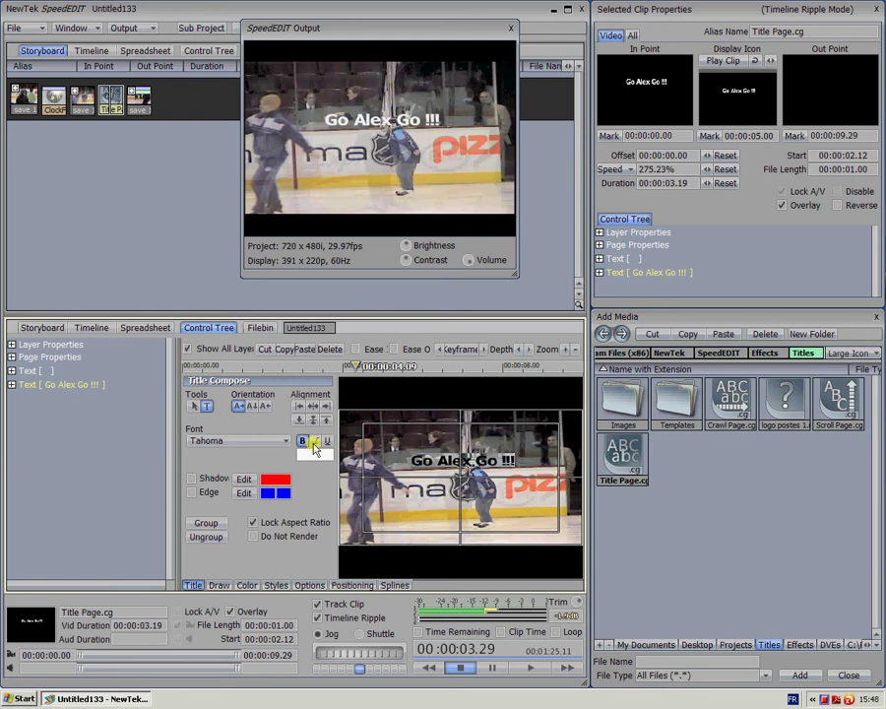
{"action": "left_click", "coordinate": [314, 443]}
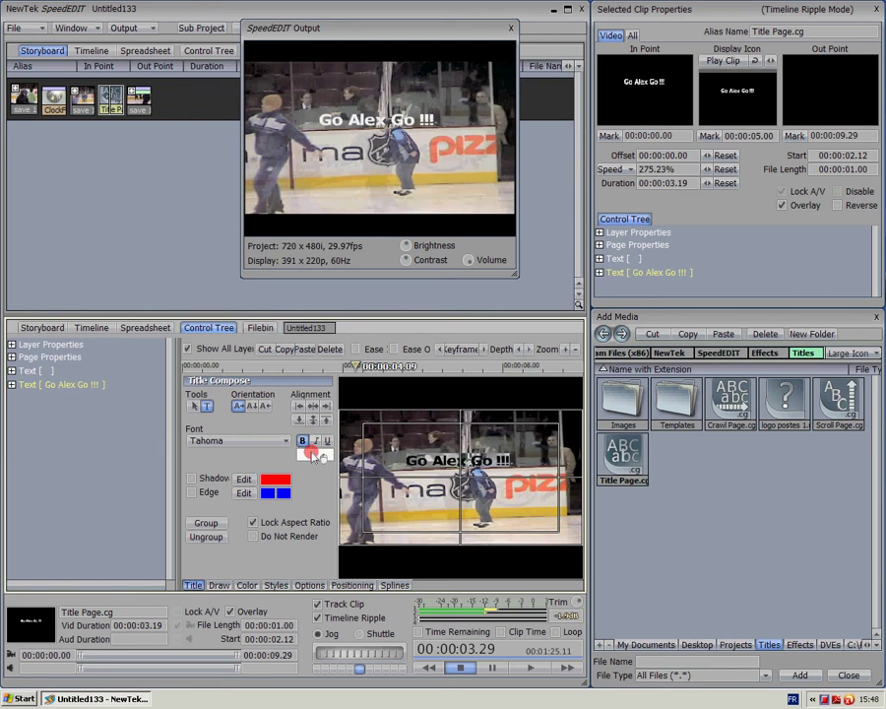
{"action": "left_click", "coordinate": [248, 443]}
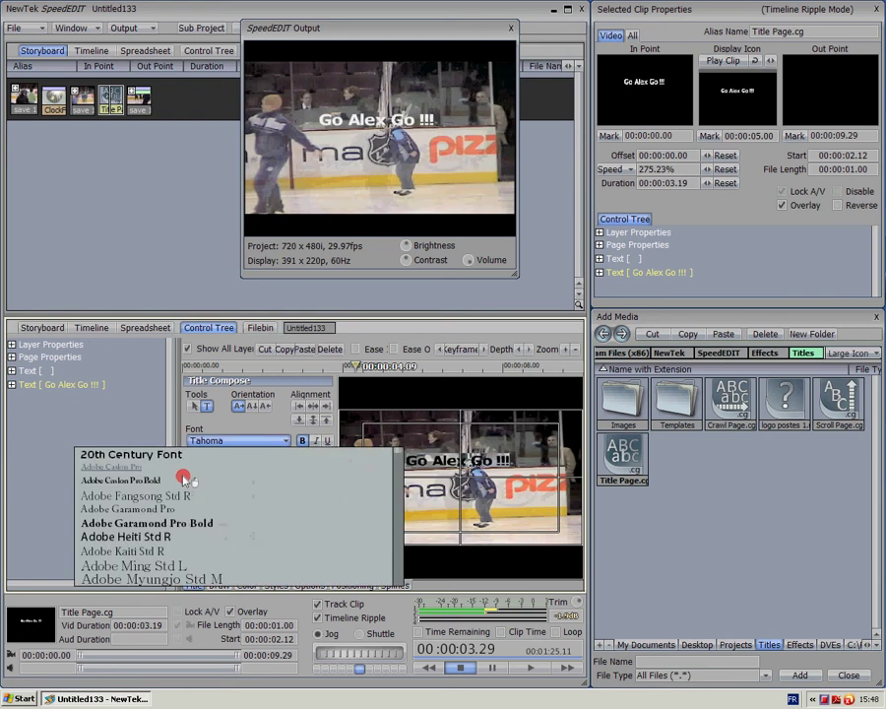
{"action": "scroll", "coordinate": [185, 479], "scroll_direction": "down", "scroll_amount": 2}
{"action": "scroll", "coordinate": [162, 512], "scroll_direction": "down", "scroll_amount": 10}
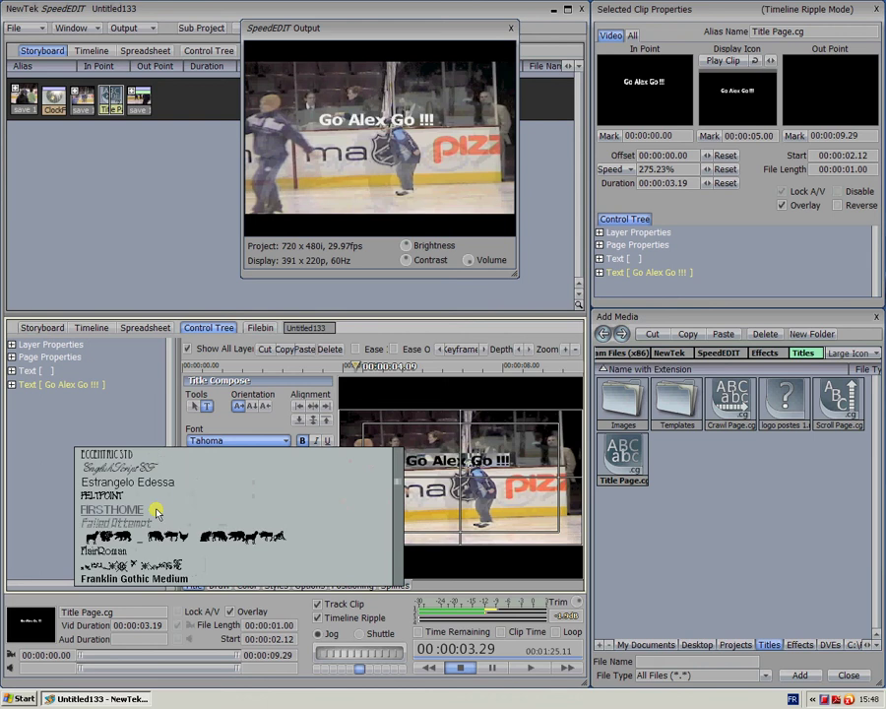
{"action": "scroll", "coordinate": [156, 512], "scroll_direction": "down", "scroll_amount": 10}
{"action": "scroll", "coordinate": [156, 512], "scroll_direction": "up", "scroll_amount": 5}
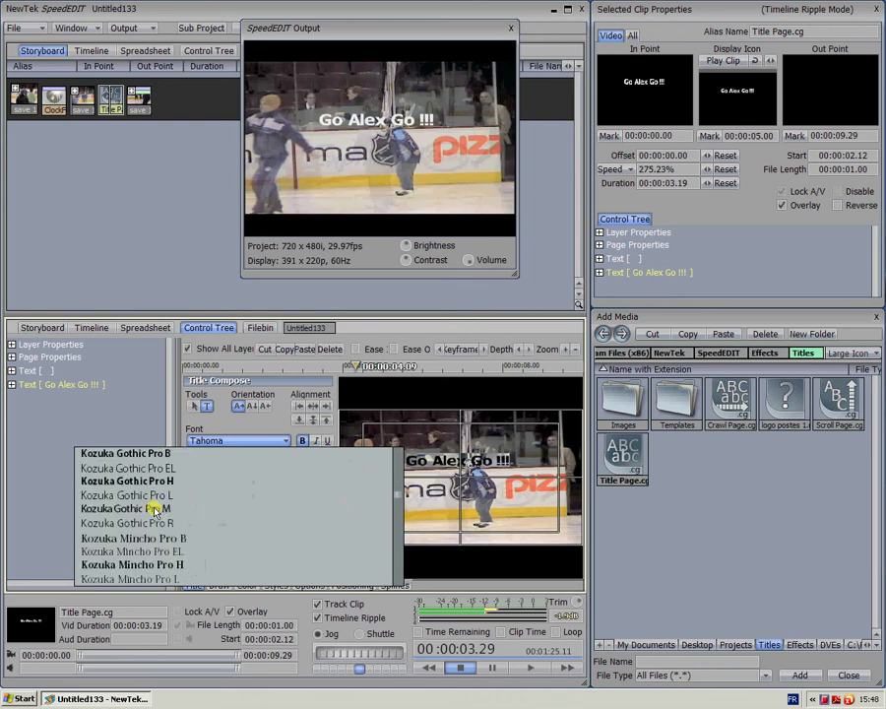
{"action": "scroll", "coordinate": [154, 511], "scroll_direction": "down", "scroll_amount": 3}
{"action": "scroll", "coordinate": [154, 512], "scroll_direction": "down", "scroll_amount": 6}
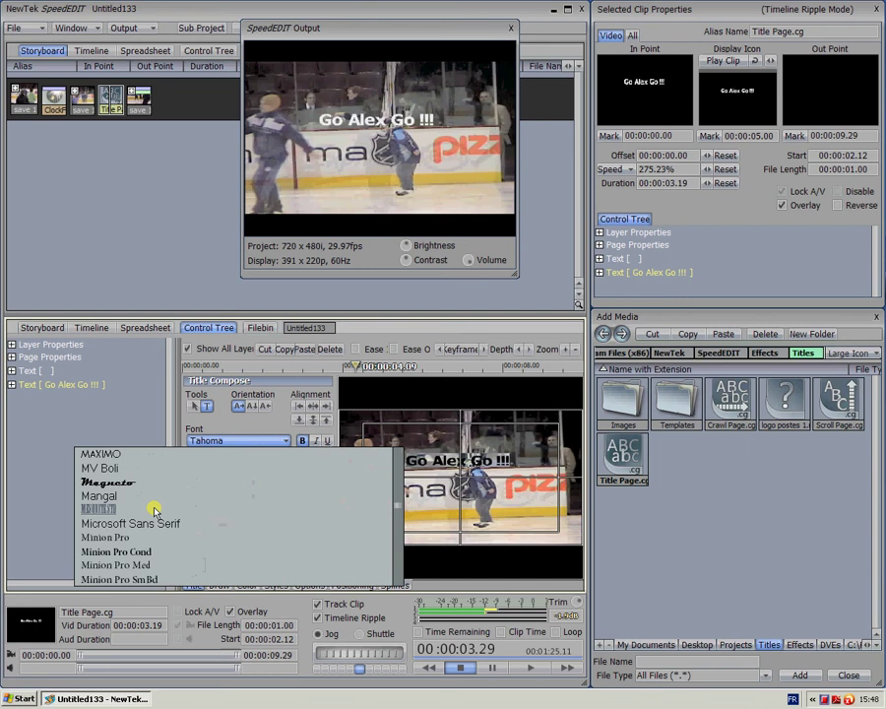
{"action": "scroll", "coordinate": [155, 512], "scroll_direction": "up", "scroll_amount": 9}
{"action": "scroll", "coordinate": [155, 510], "scroll_direction": "up", "scroll_amount": 4}
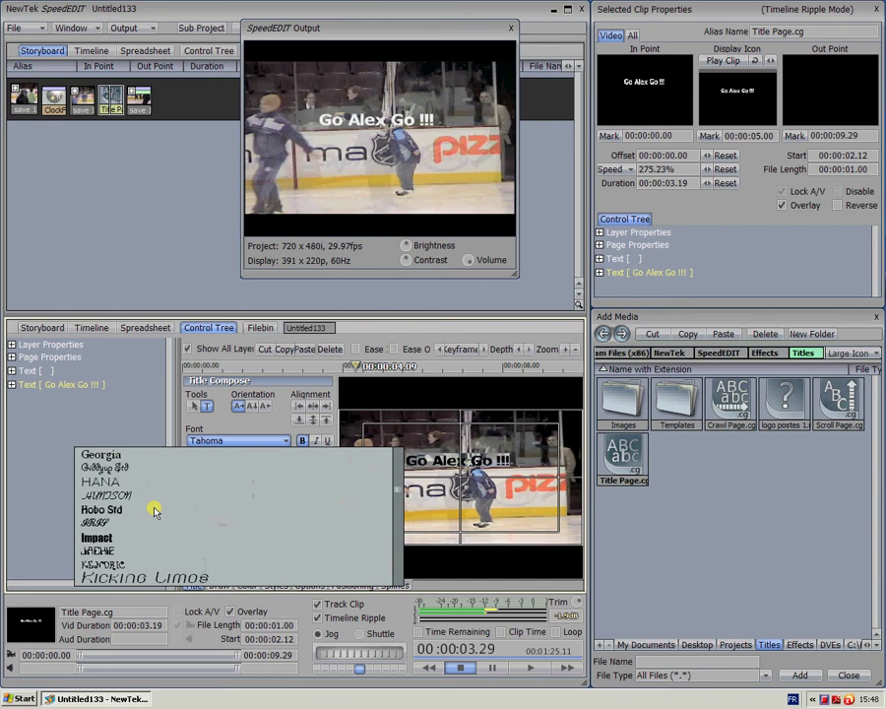
{"action": "left_click", "coordinate": [116, 459]}
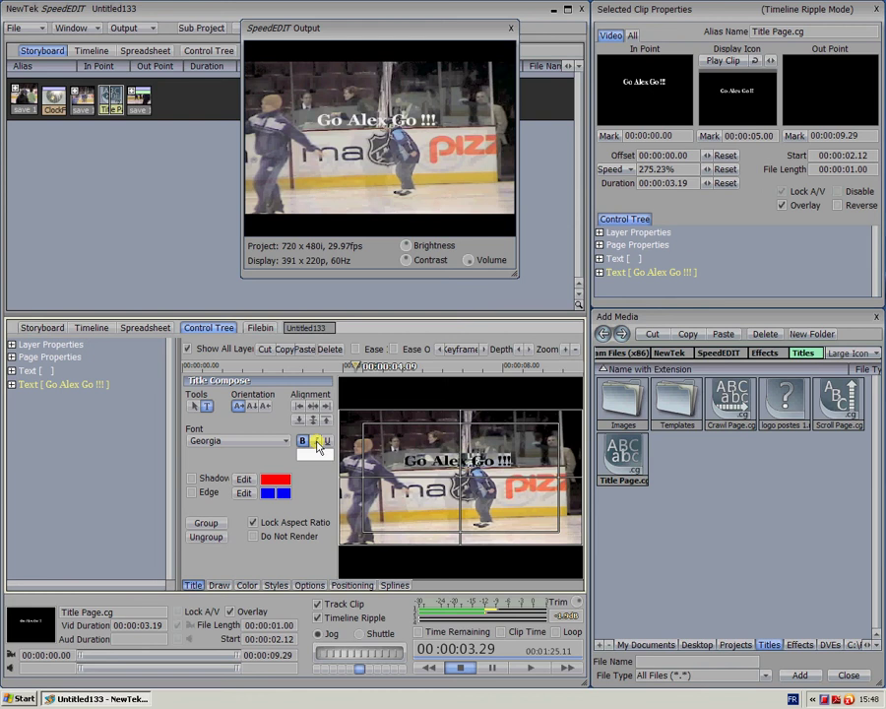
{"action": "left_click", "coordinate": [315, 441]}
Step: Colour the title text pure red
{"action": "left_click", "coordinate": [313, 455]}
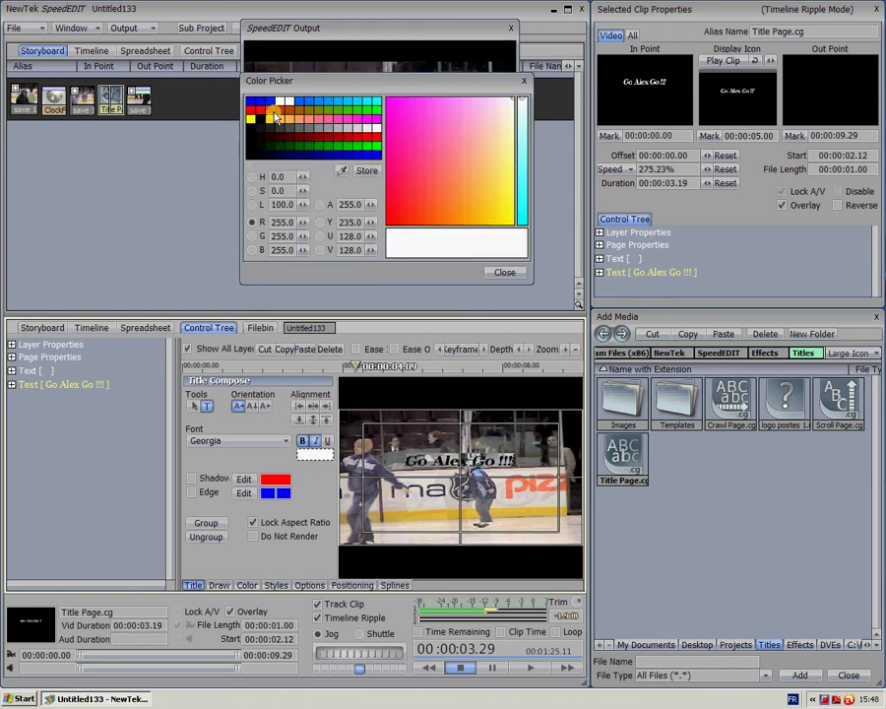
{"action": "left_click", "coordinate": [252, 113]}
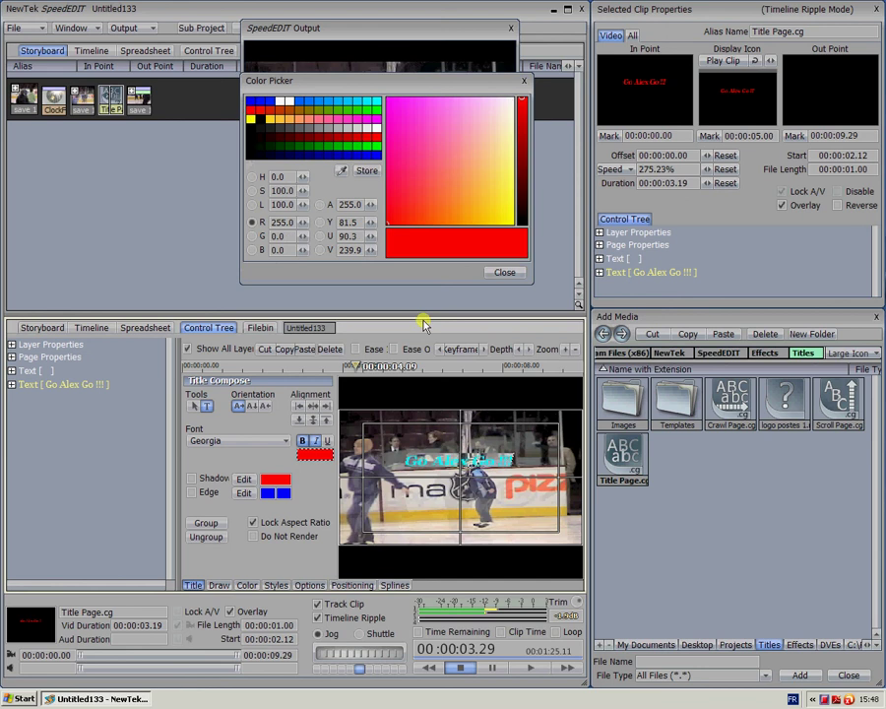
{"action": "left_click", "coordinate": [503, 272]}
{"action": "left_click", "coordinate": [416, 503]}
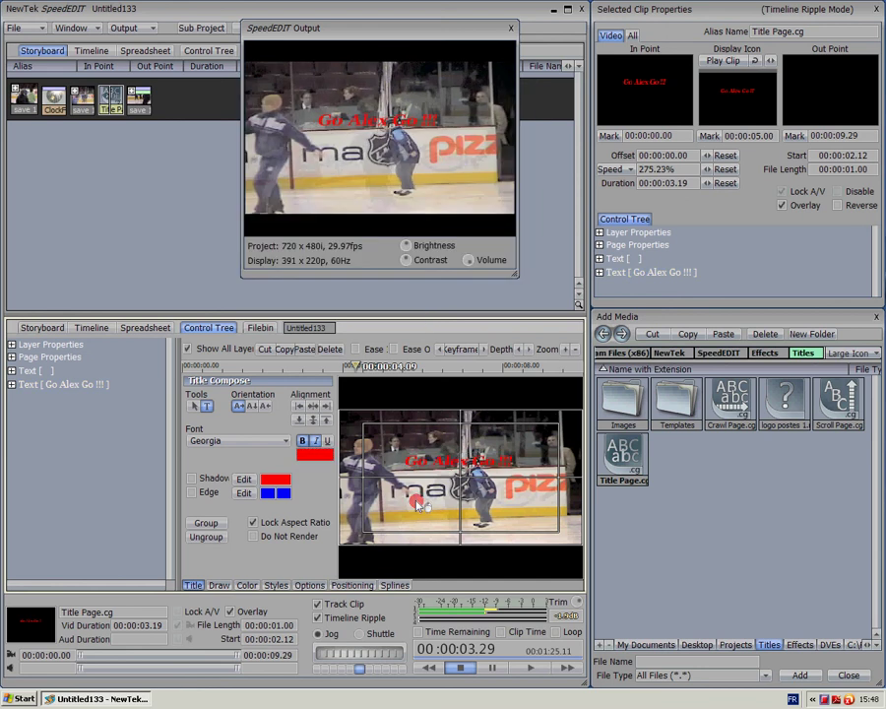
{"action": "left_click", "coordinate": [439, 462]}
{"action": "left_click", "coordinate": [218, 586]}
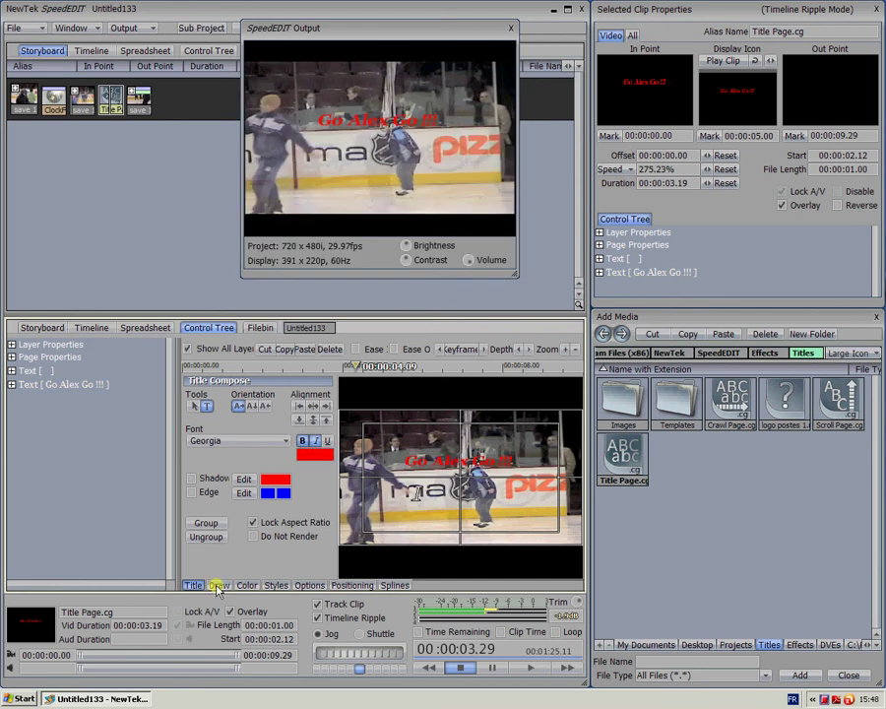
Step: Raise the title higher in the frame and turn on its Edge outline
{"action": "left_click_drag", "start_coordinate": [455, 461], "coordinate": [454, 436]}
{"action": "left_click", "coordinate": [433, 487]}
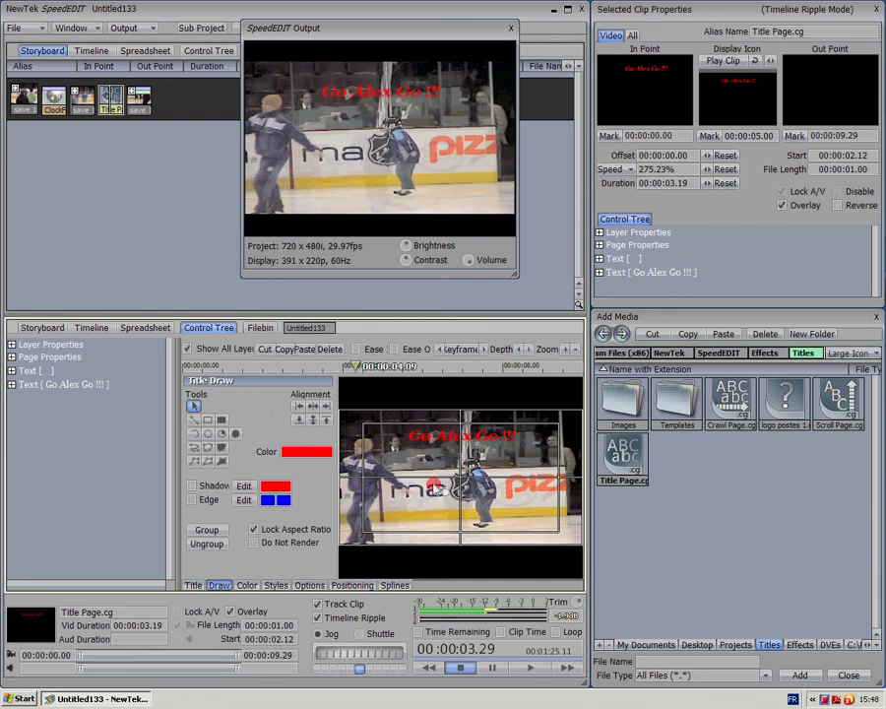
{"action": "left_click", "coordinate": [193, 500]}
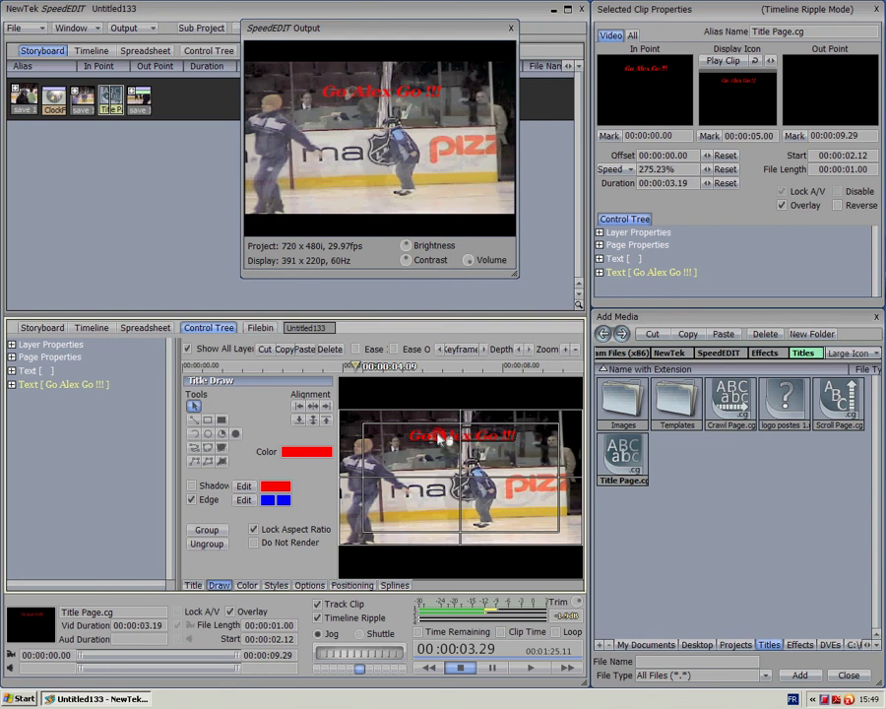
{"action": "left_click", "coordinate": [440, 440]}
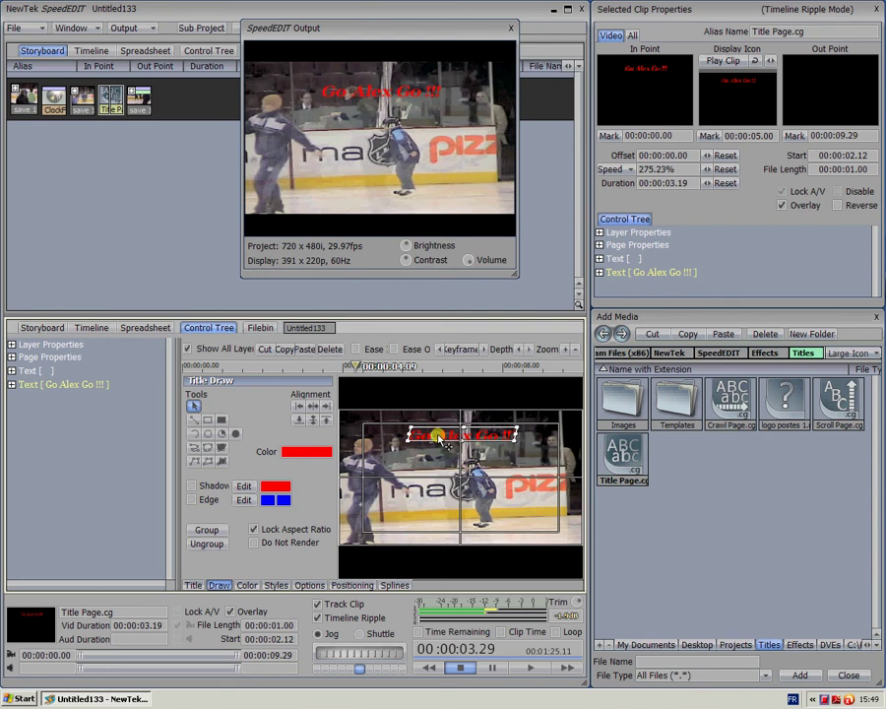
{"action": "left_click", "coordinate": [193, 501]}
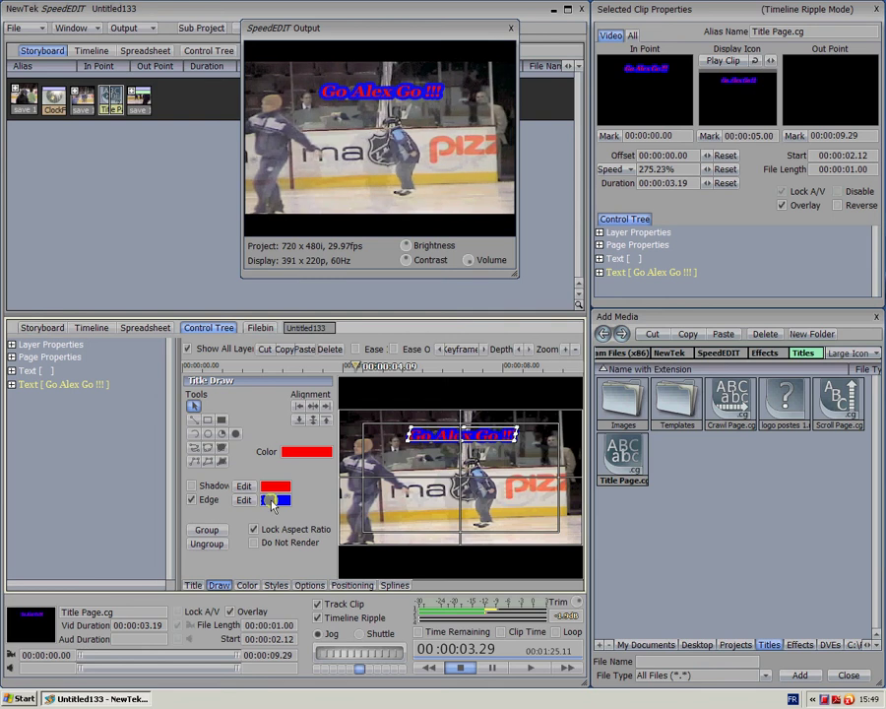
Step: Set the edge colours to golden yellow and dark grey
{"action": "left_click", "coordinate": [276, 500]}
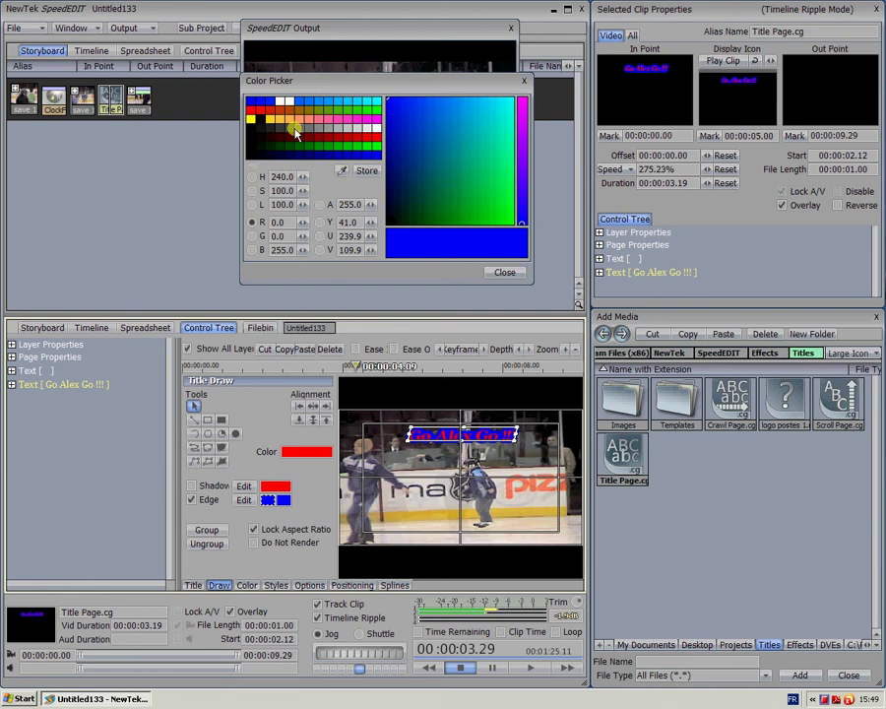
{"action": "left_click", "coordinate": [268, 119]}
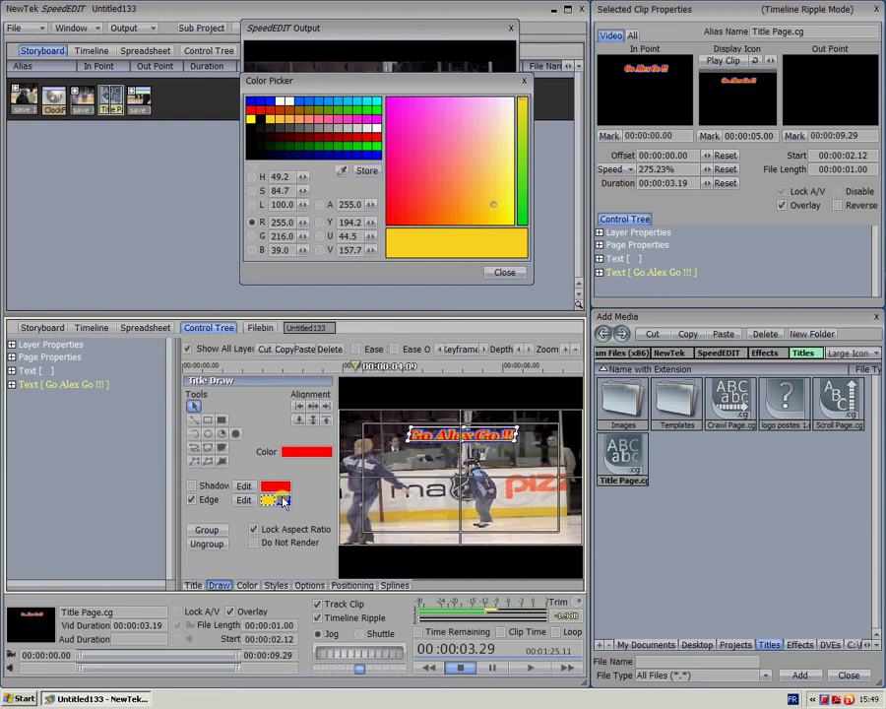
{"action": "left_click", "coordinate": [283, 502]}
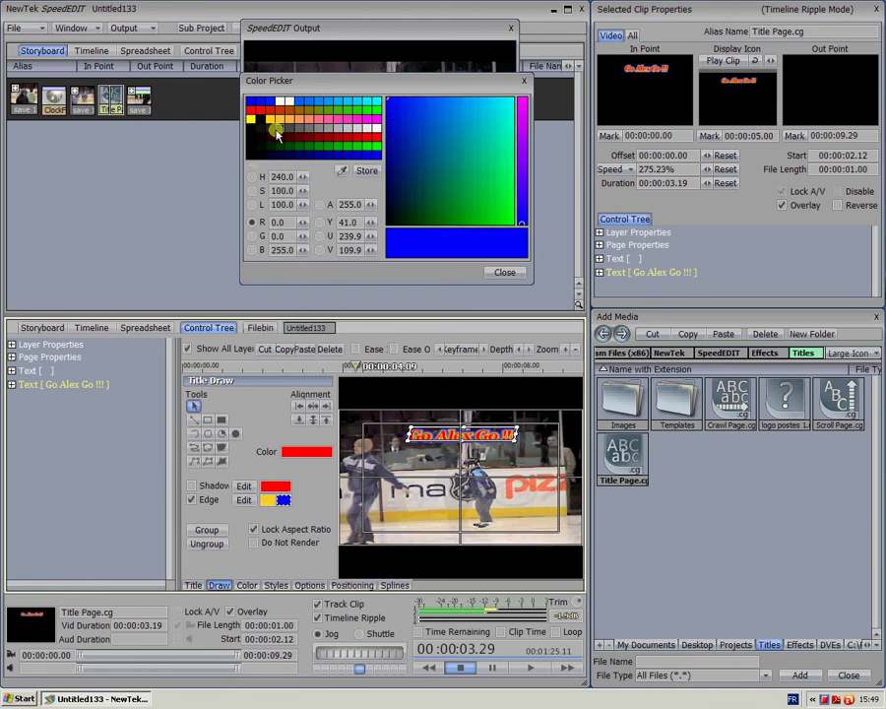
{"action": "left_click", "coordinate": [277, 131]}
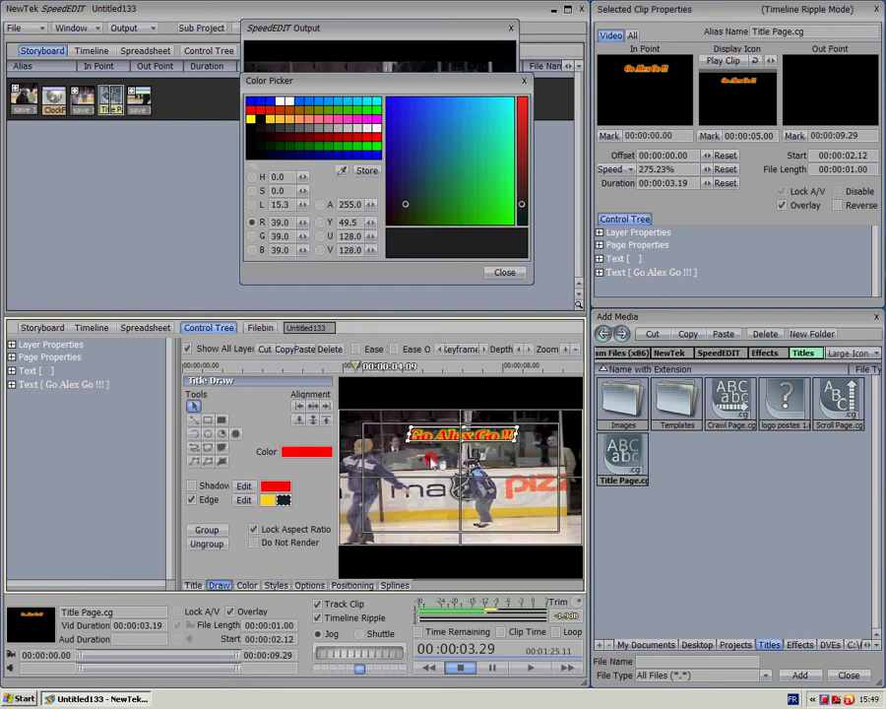
{"action": "left_click", "coordinate": [457, 473]}
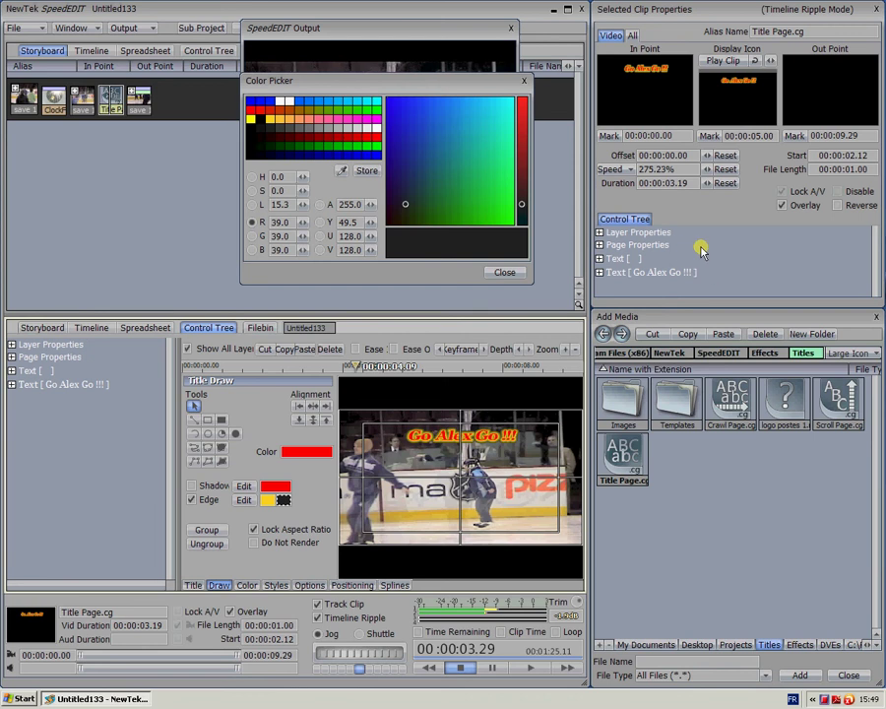
Step: Expand Text [ Go Alex Go !!! ] > Size and enable Size % keyframing to show its graph
{"action": "left_click", "coordinate": [599, 272]}
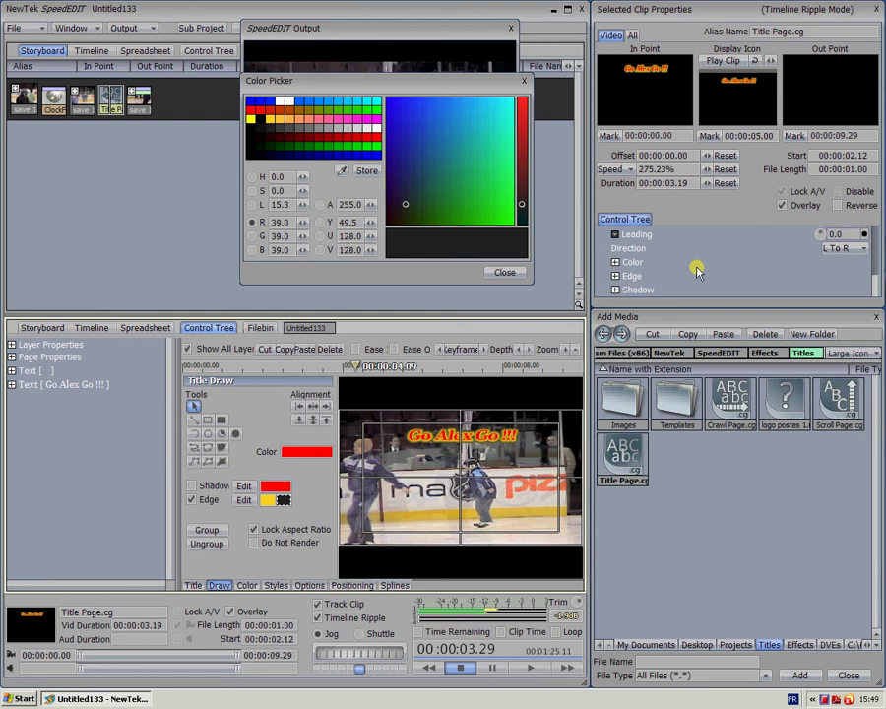
{"action": "scroll", "coordinate": [697, 272], "scroll_direction": "up", "scroll_amount": 3}
{"action": "scroll", "coordinate": [698, 272], "scroll_direction": "up", "scroll_amount": 1}
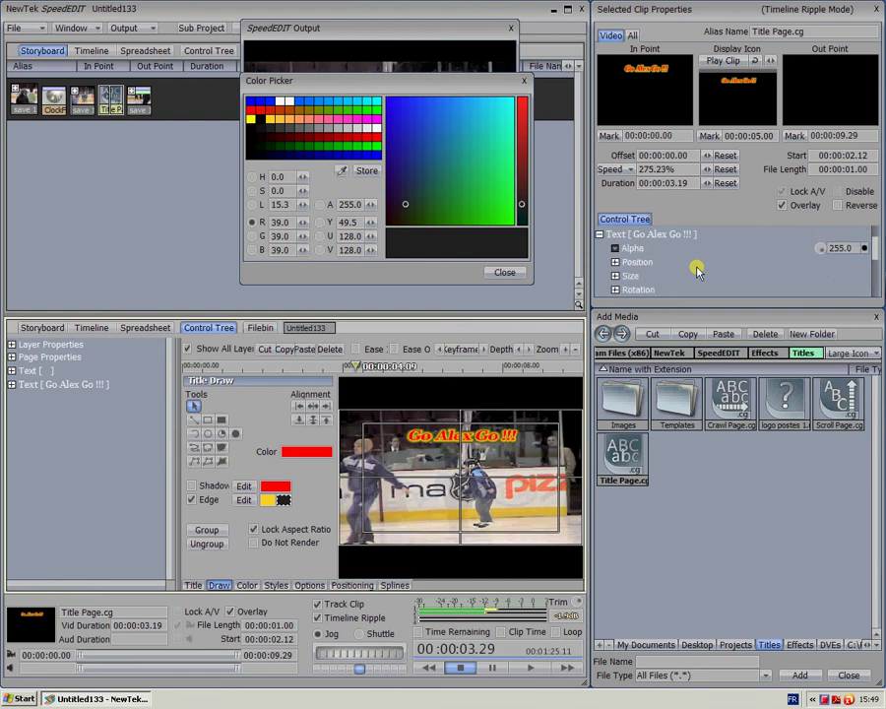
{"action": "scroll", "coordinate": [698, 272], "scroll_direction": "down", "scroll_amount": 1}
{"action": "scroll", "coordinate": [698, 272], "scroll_direction": "up", "scroll_amount": 2}
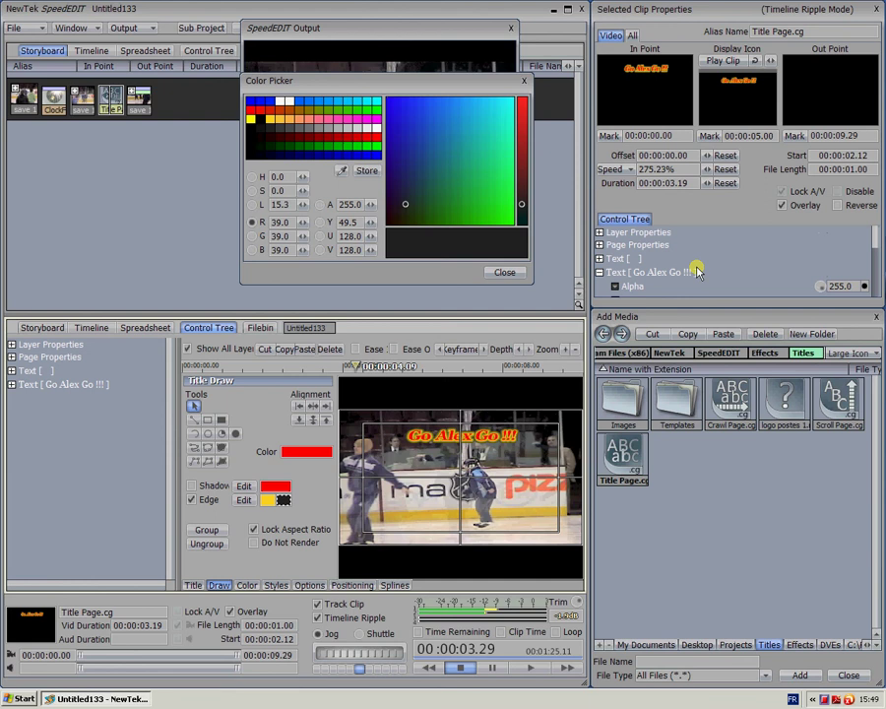
{"action": "scroll", "coordinate": [714, 260], "scroll_direction": "down", "scroll_amount": 1}
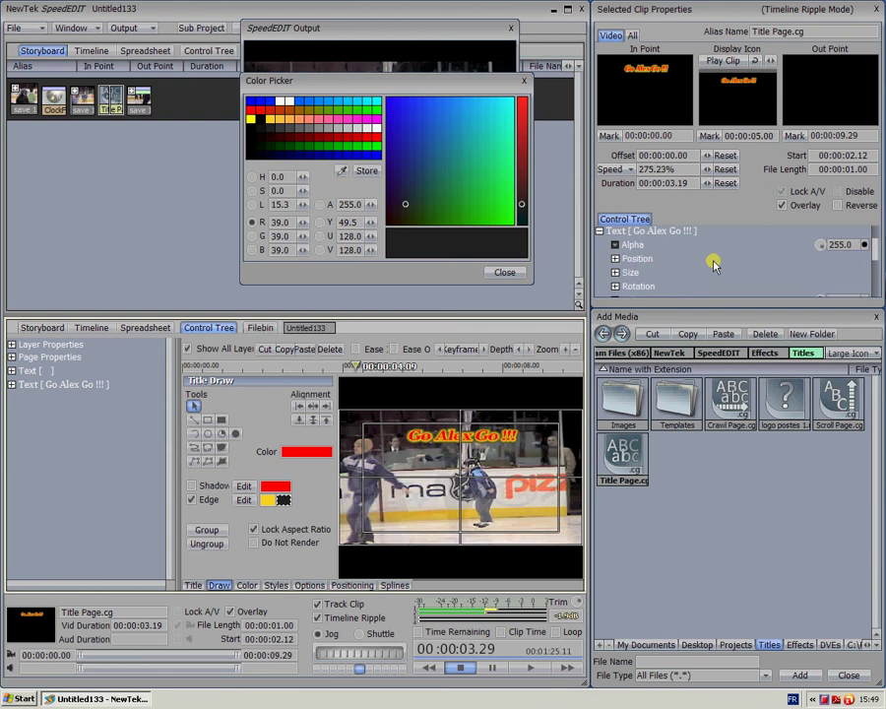
{"action": "scroll", "coordinate": [715, 263], "scroll_direction": "down", "scroll_amount": 3}
{"action": "scroll", "coordinate": [714, 264], "scroll_direction": "down", "scroll_amount": 1}
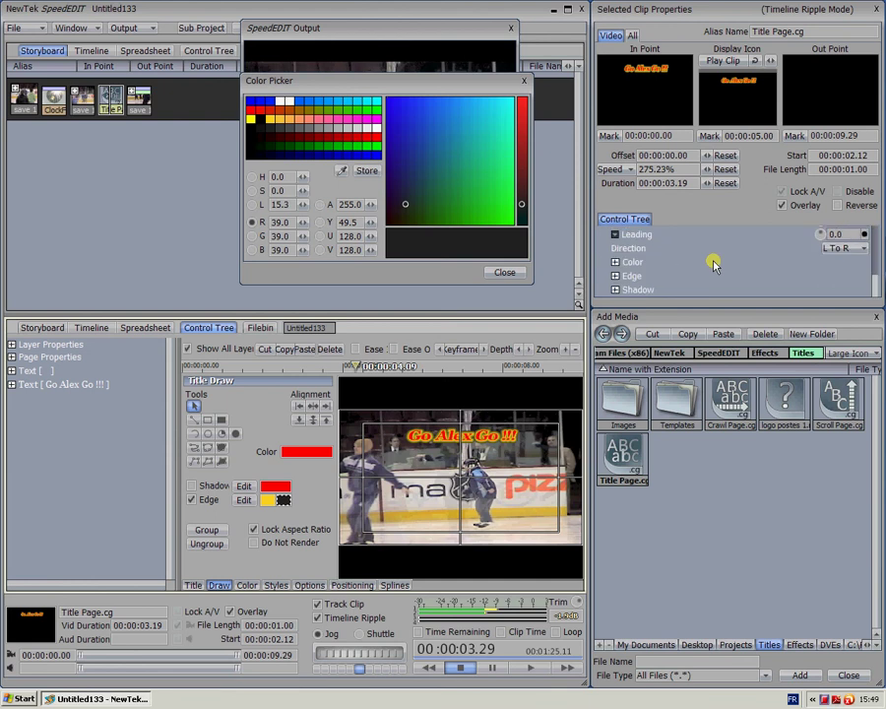
{"action": "scroll", "coordinate": [713, 264], "scroll_direction": "up", "scroll_amount": 2}
{"action": "scroll", "coordinate": [714, 264], "scroll_direction": "up", "scroll_amount": 1}
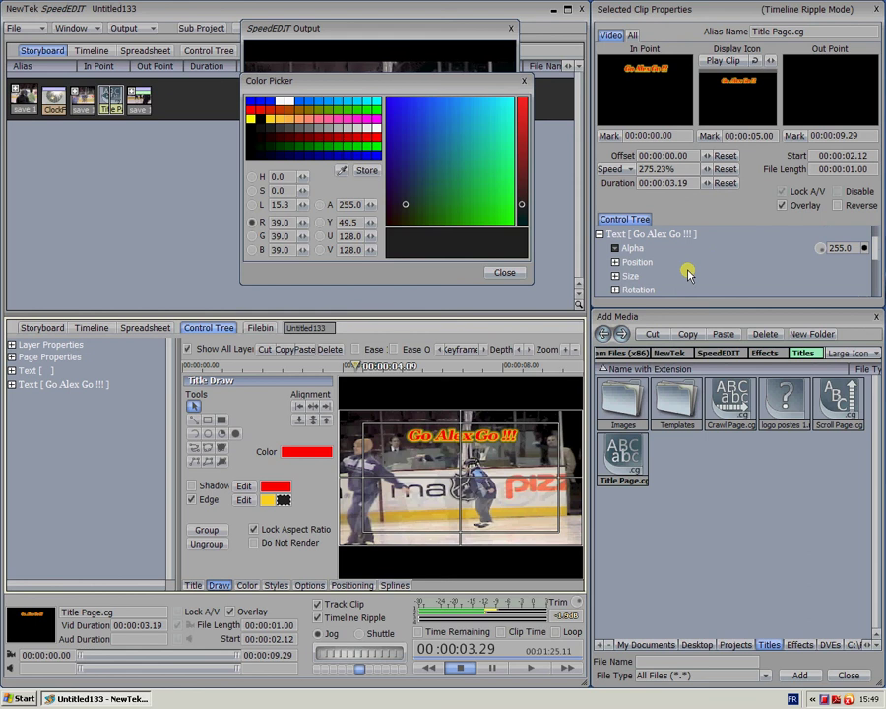
{"action": "left_click", "coordinate": [617, 275]}
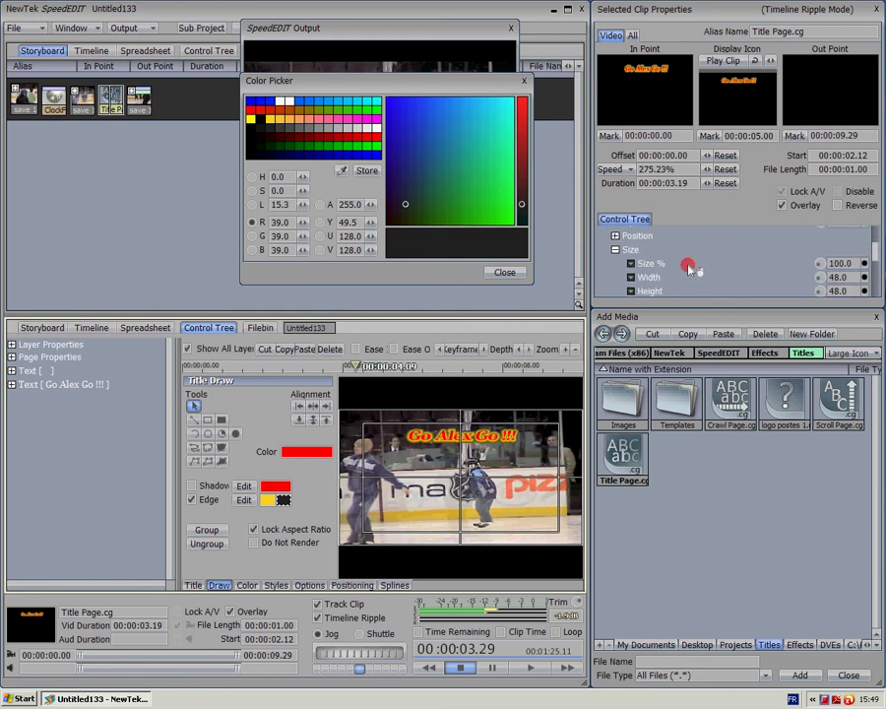
{"action": "left_click", "coordinate": [632, 264]}
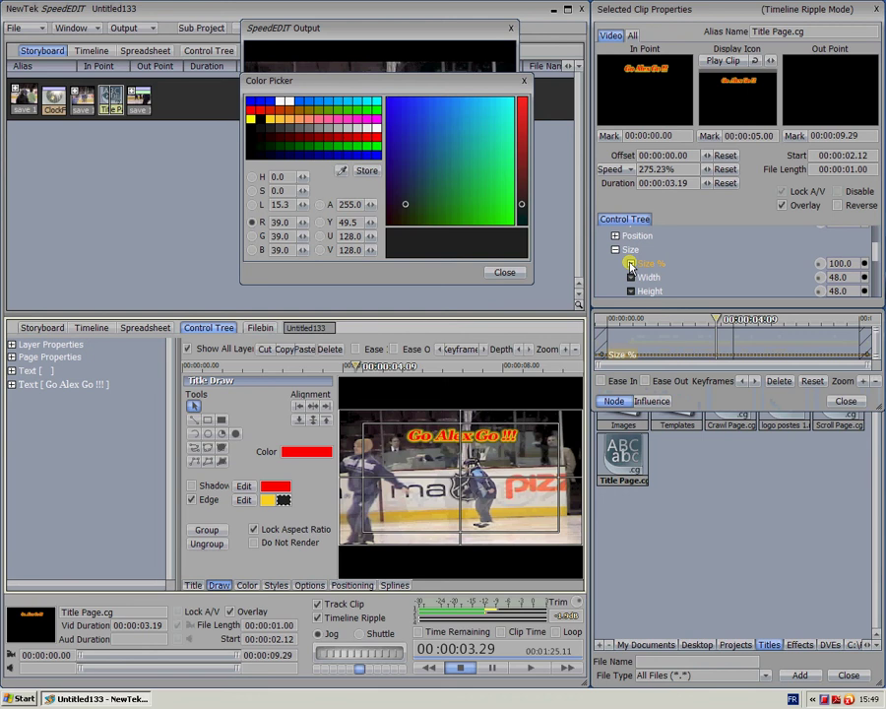
Step: Enlarge the keyframe graph and key Size % at 0.0 at the title's start
{"action": "left_click_drag", "start_coordinate": [684, 407], "coordinate": [701, 646]}
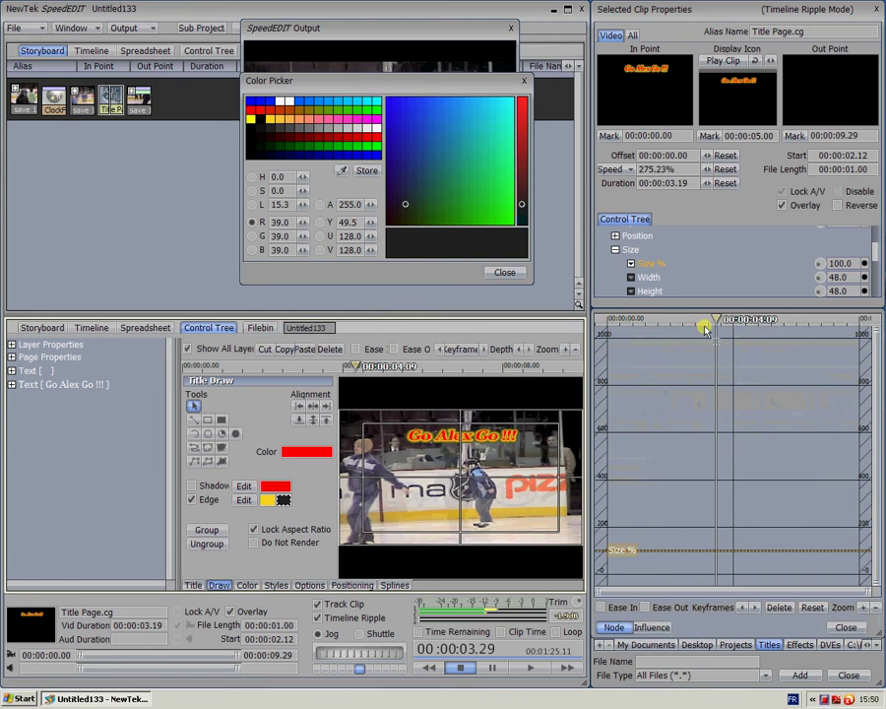
{"action": "left_click", "coordinate": [681, 324]}
{"action": "left_click_drag", "start_coordinate": [681, 324], "coordinate": [607, 319]}
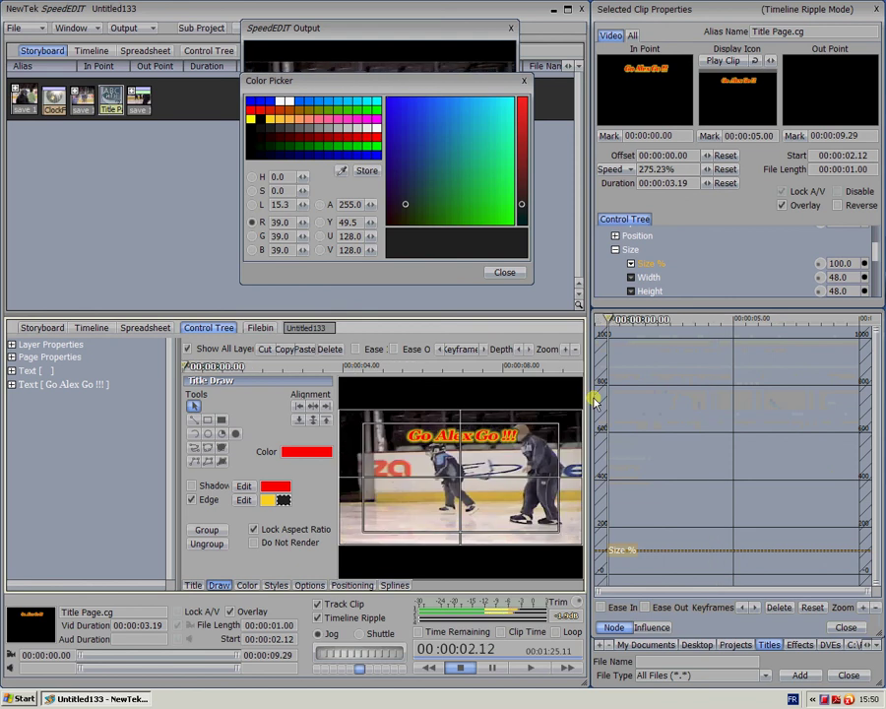
{"action": "left_click", "coordinate": [607, 552]}
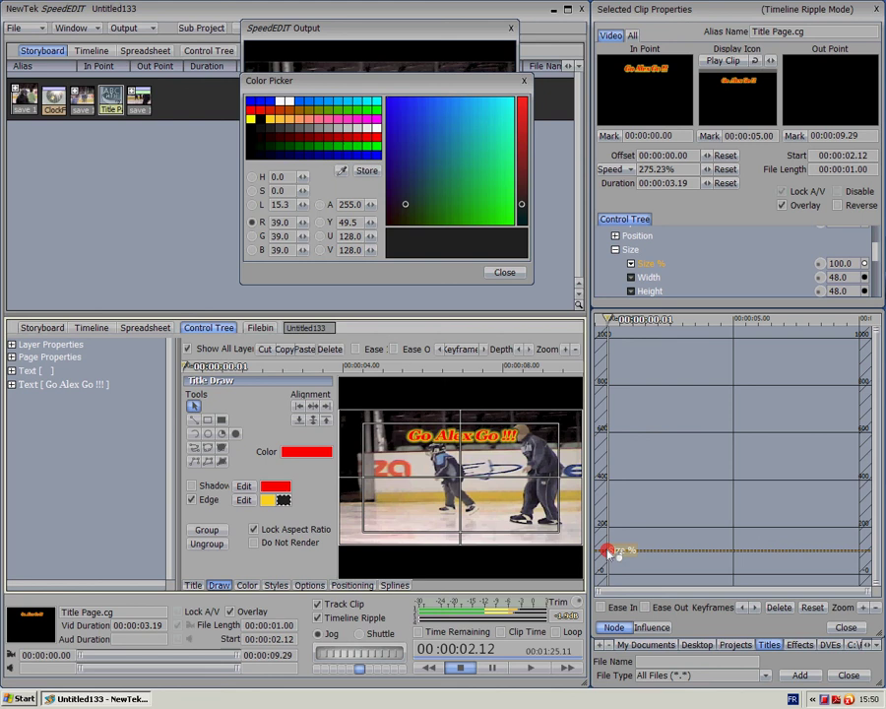
{"action": "left_click_drag", "start_coordinate": [607, 551], "coordinate": [611, 555]}
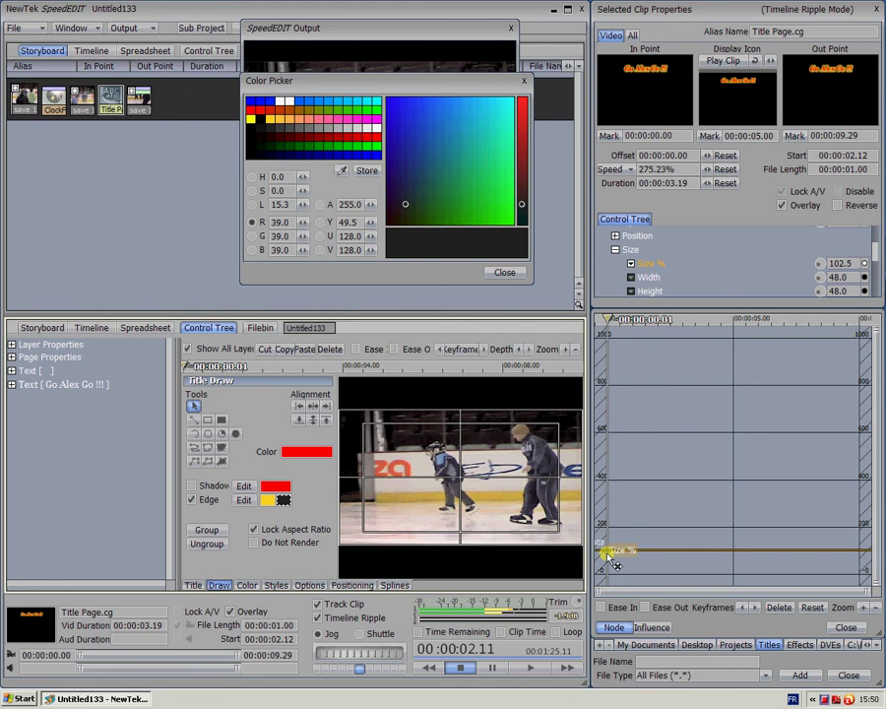
{"action": "left_click", "coordinate": [831, 264]}
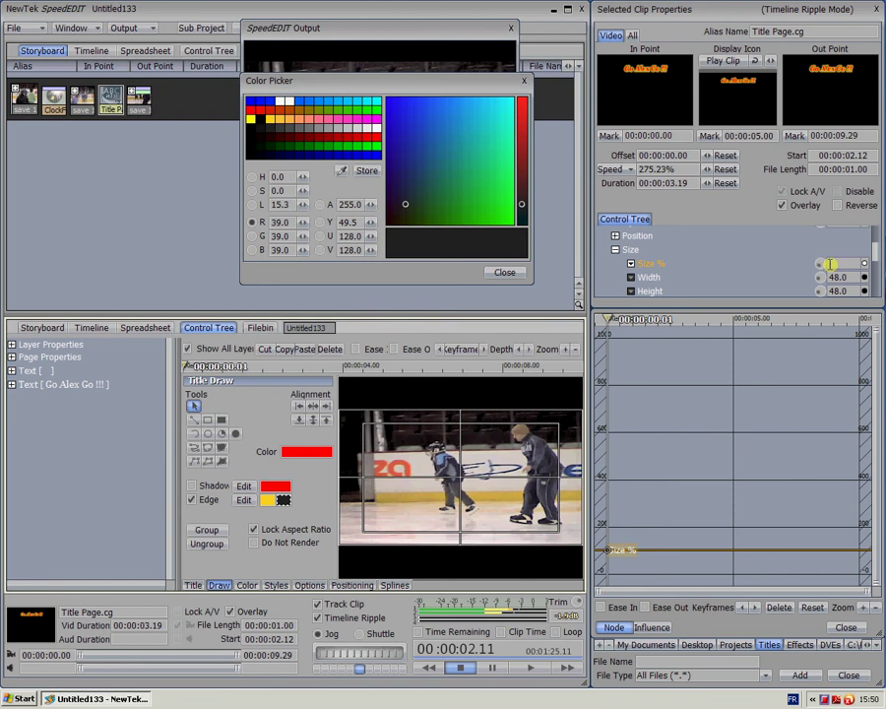
{"action": "type", "text": "0.0"}
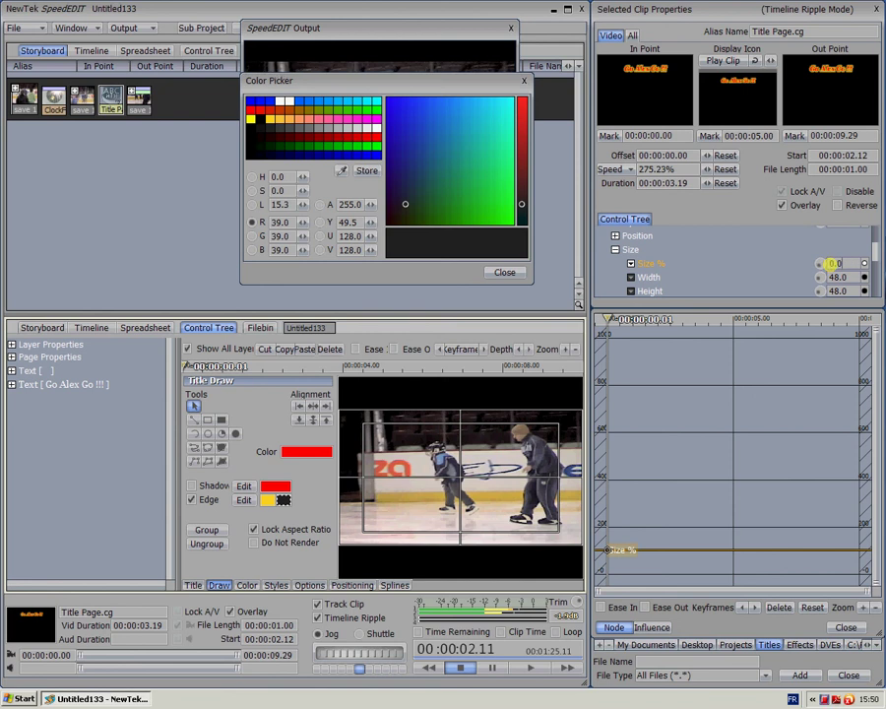
{"action": "key", "text": "Tab"}
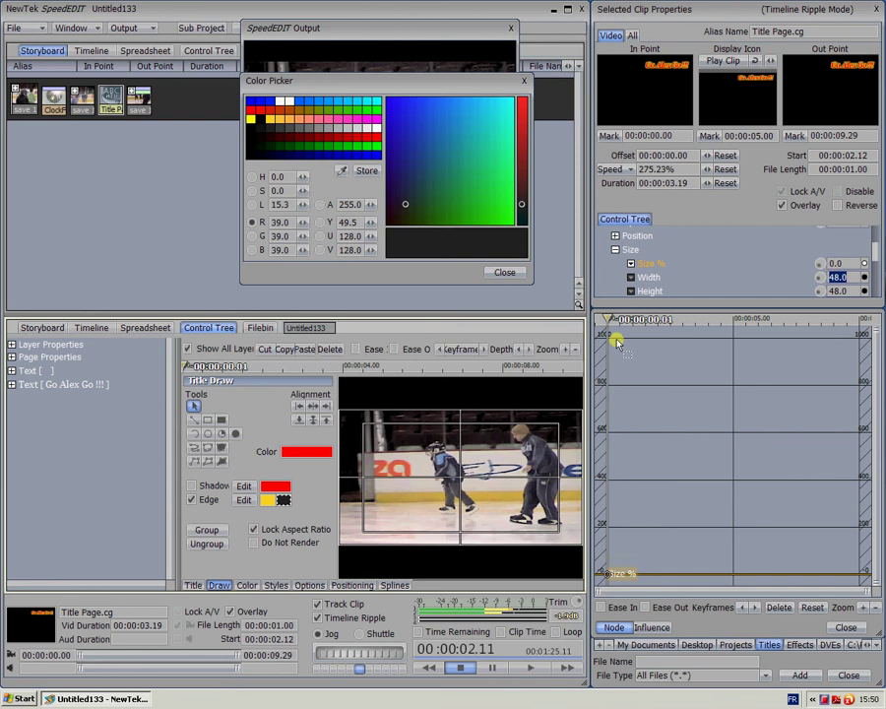
Step: Add a Size % keyframe of 100 at 00:00:02.28
{"action": "left_click", "coordinate": [649, 319]}
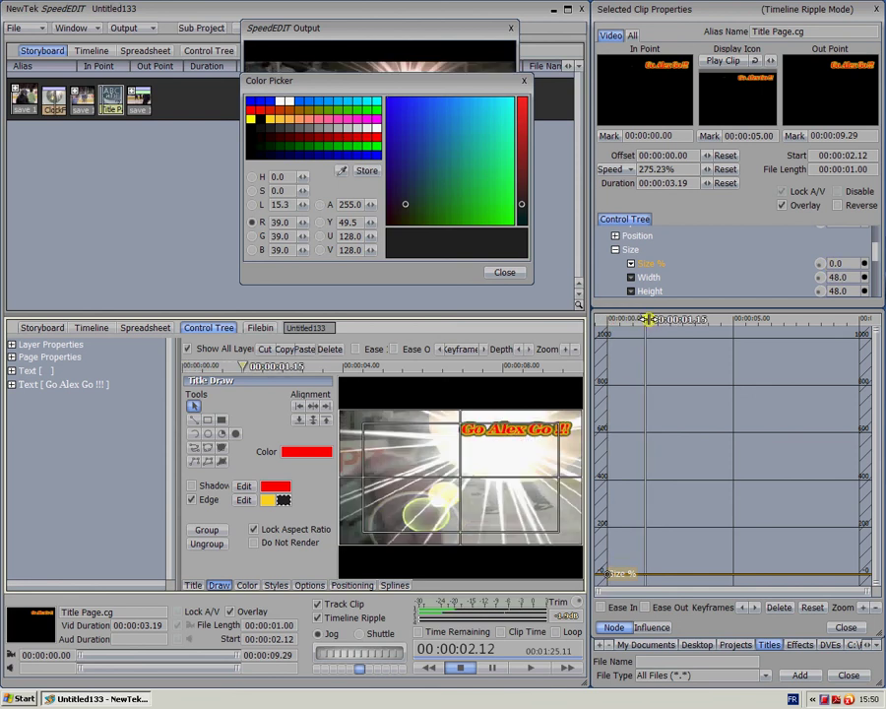
{"action": "left_click_drag", "start_coordinate": [649, 320], "coordinate": [682, 319]}
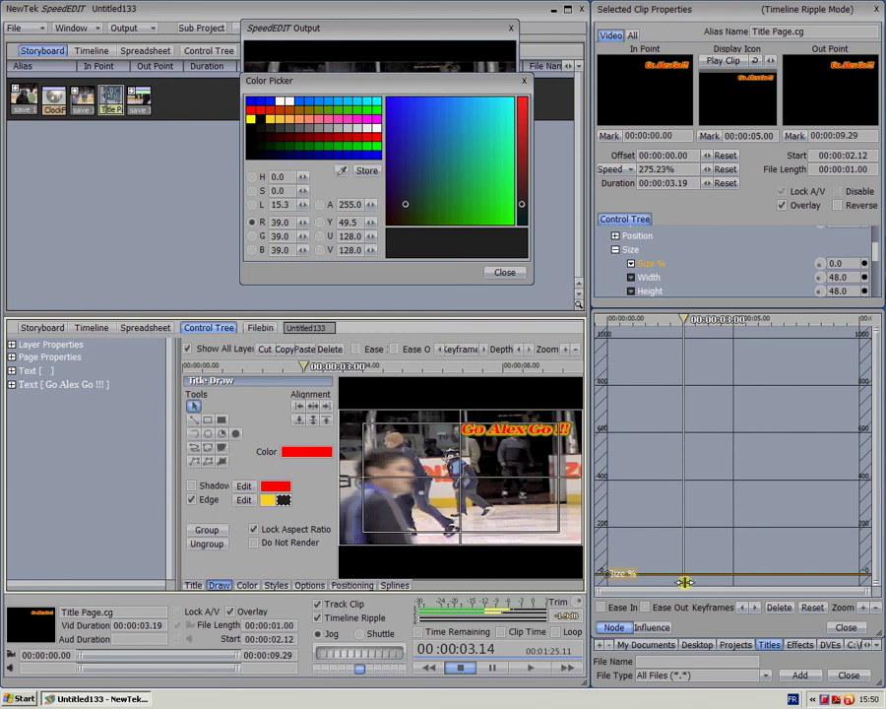
{"action": "left_click", "coordinate": [683, 575]}
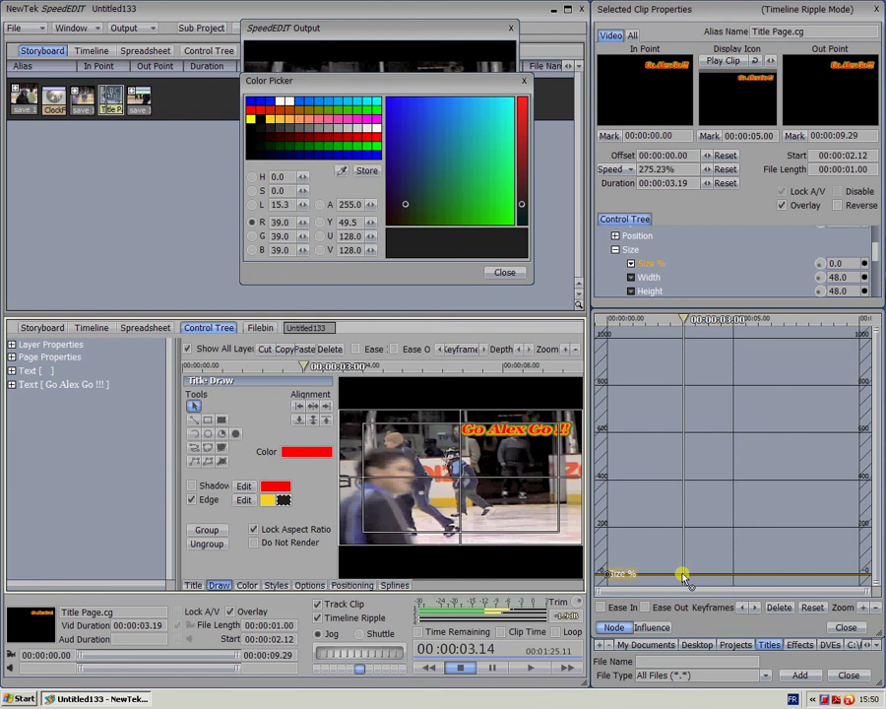
{"action": "left_click", "coordinate": [683, 575]}
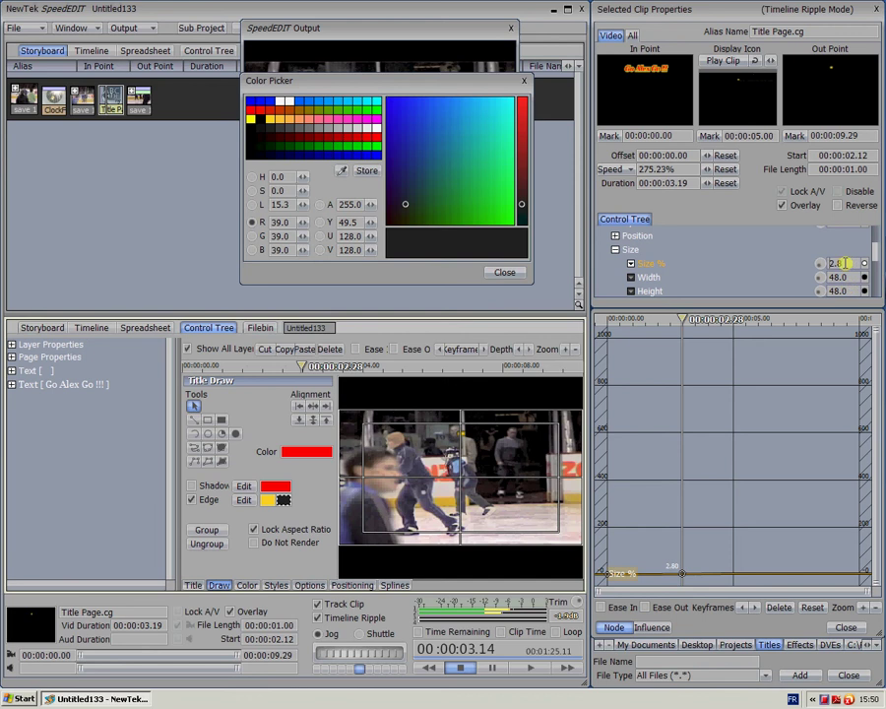
{"action": "left_click", "coordinate": [846, 263]}
{"action": "type", "text": "100"}
{"action": "key", "text": "Return"}
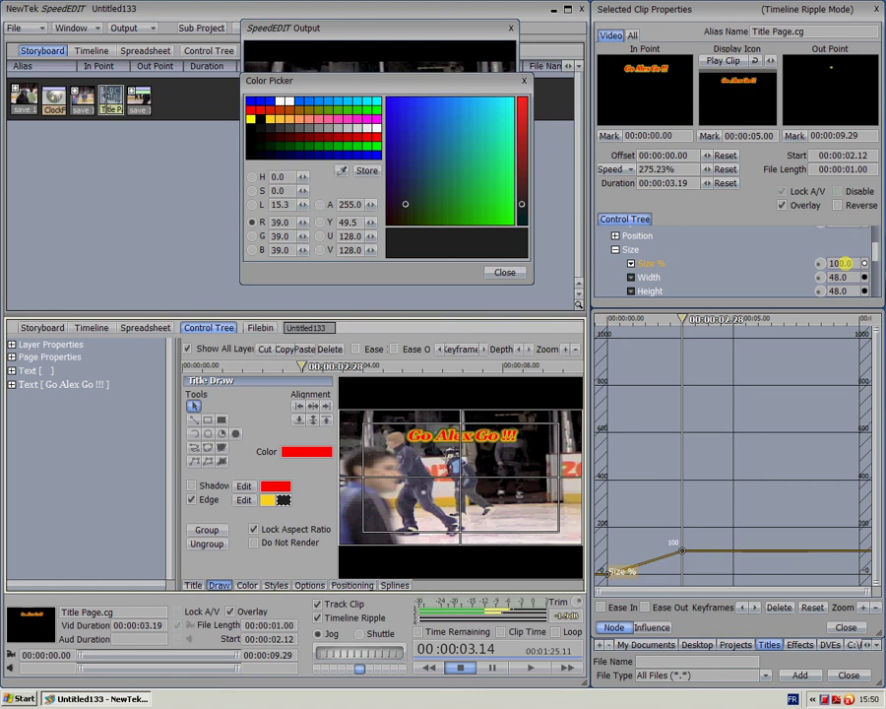
{"action": "key", "text": "Tab"}
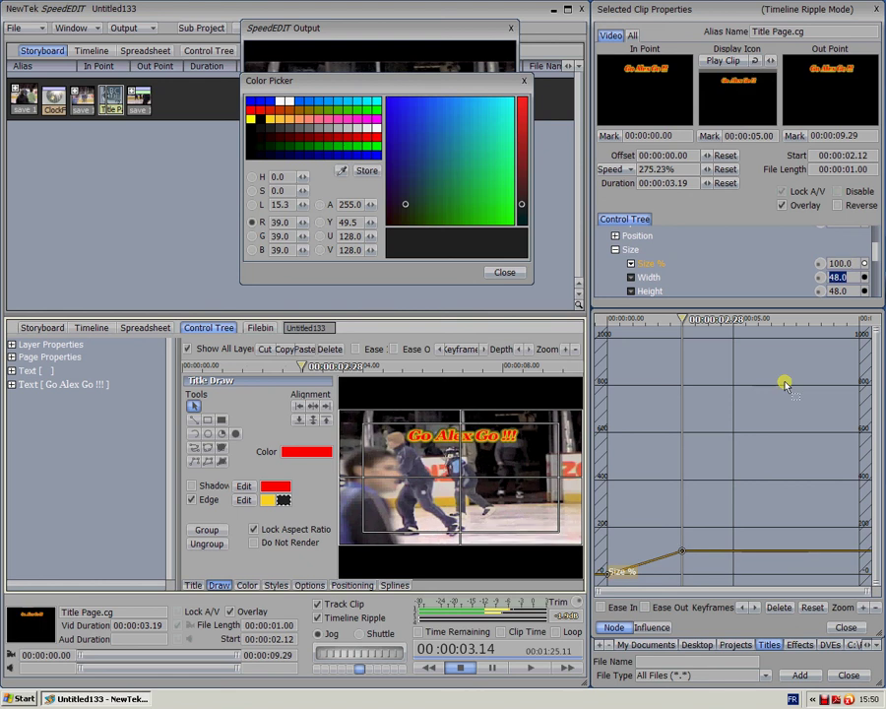
{"action": "left_click", "coordinate": [876, 574]}
{"action": "left_click_drag", "start_coordinate": [876, 573], "coordinate": [848, 565]}
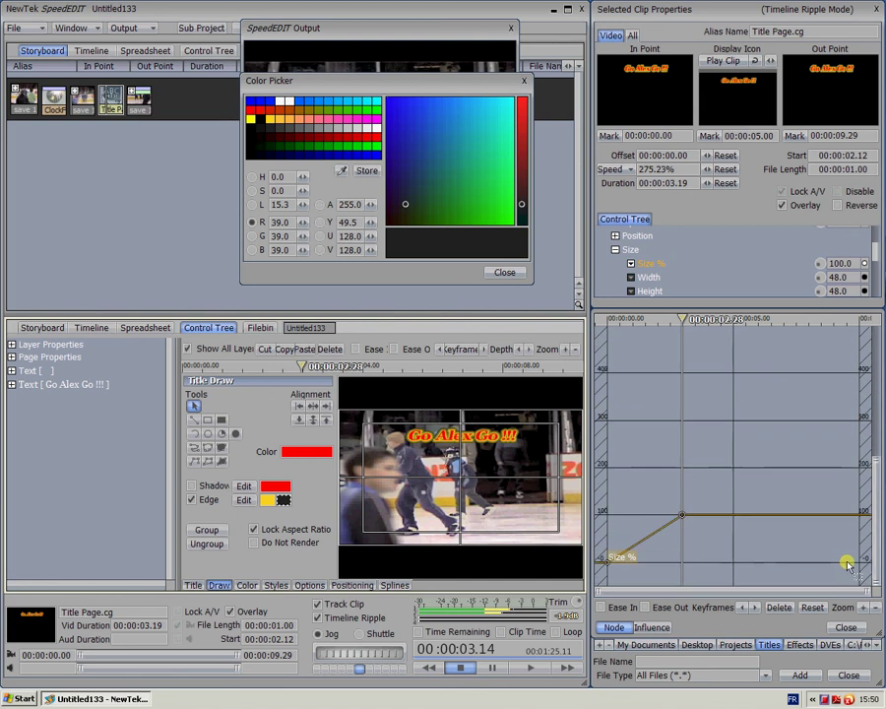
Step: Add a Size % keyframe holding 100 at 00:00:05.00
{"action": "left_click", "coordinate": [686, 320]}
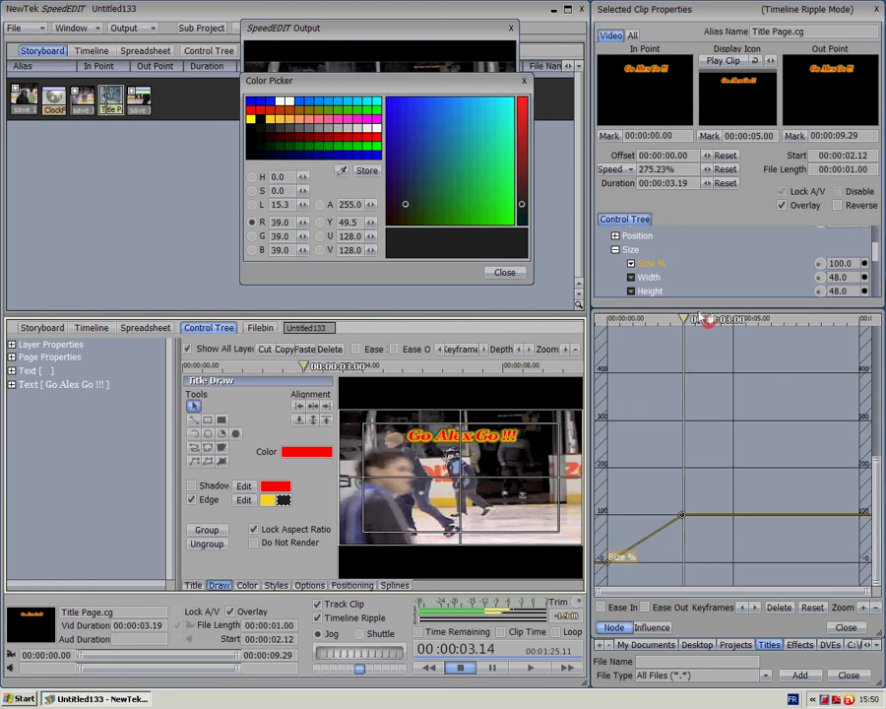
{"action": "left_click_drag", "start_coordinate": [701, 319], "coordinate": [734, 323]}
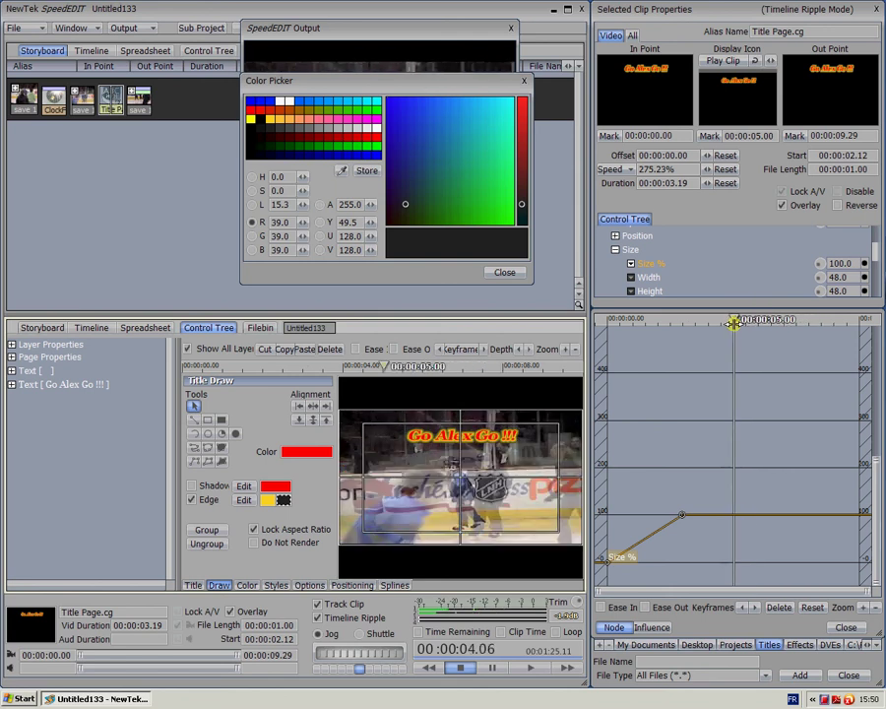
{"action": "left_click", "coordinate": [734, 517]}
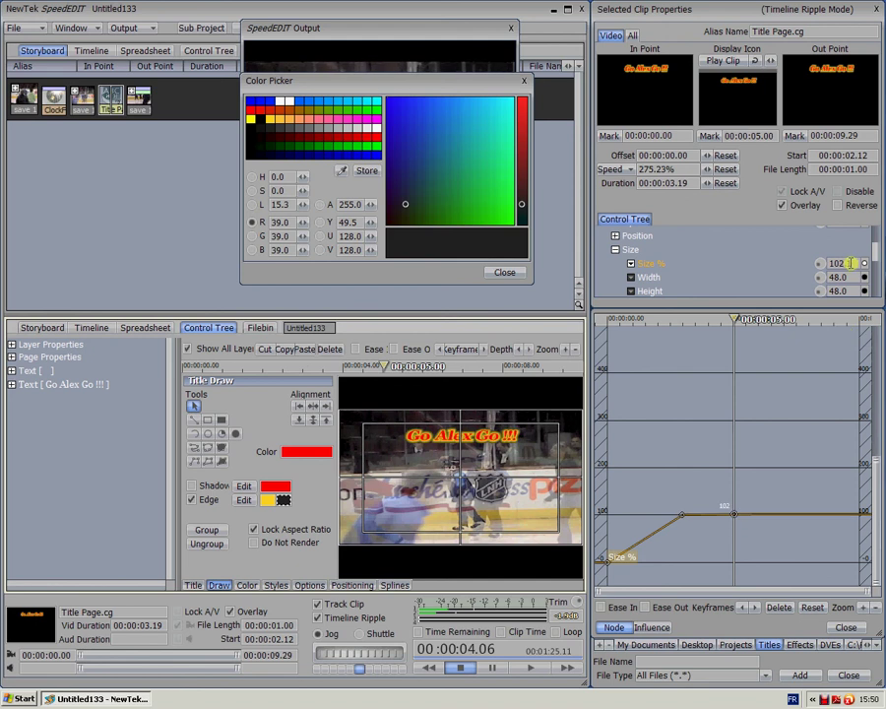
{"action": "type", "text": "10.1"}
{"action": "key", "text": "BackSpace"}
{"action": "key", "text": "BackSpace"}
{"action": "type", "text": "0"}
{"action": "key", "text": "Tab"}
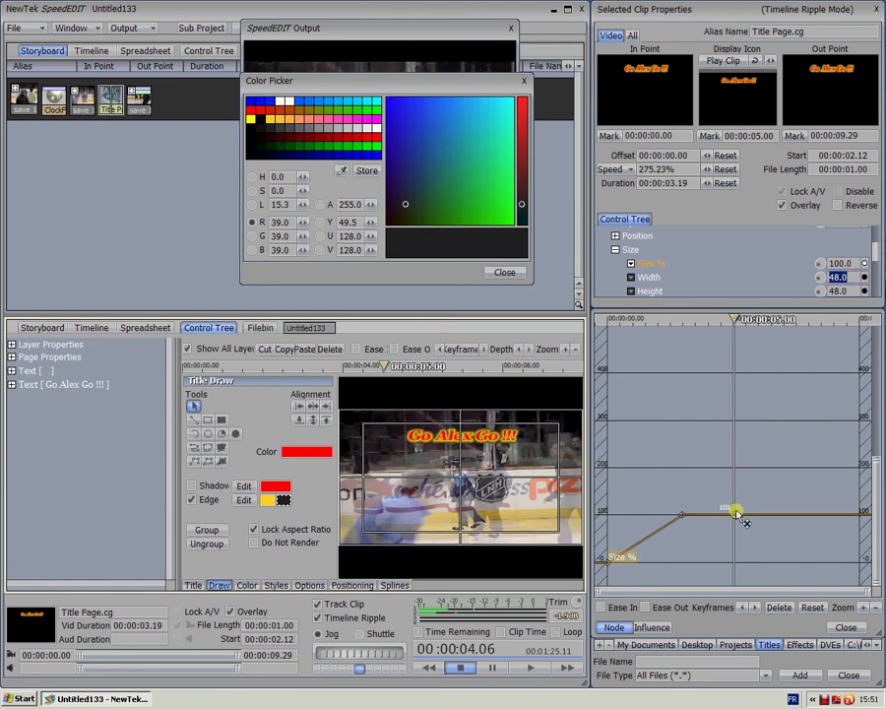
Step: Add a Size % keyframe of 0.0 at 00:00:07.00
{"action": "left_click", "coordinate": [743, 317]}
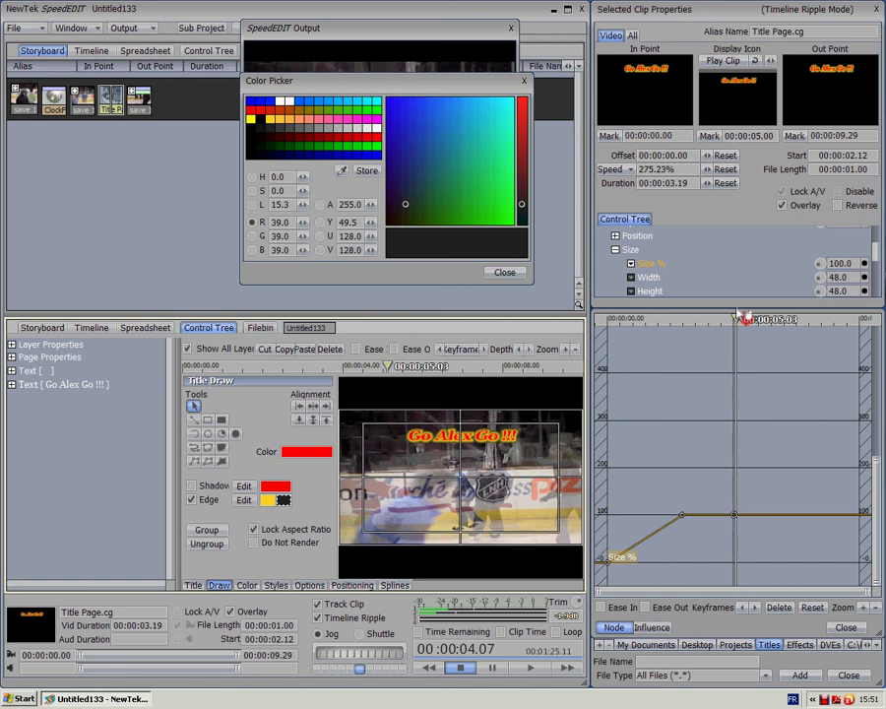
{"action": "left_click_drag", "start_coordinate": [743, 317], "coordinate": [783, 317]}
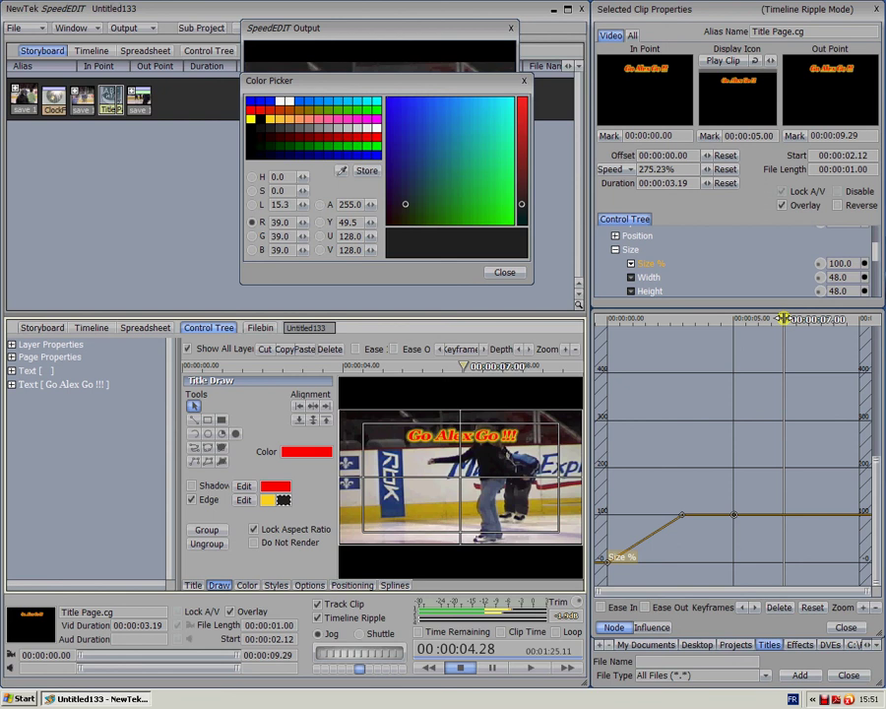
{"action": "left_click", "coordinate": [780, 520]}
{"action": "left_click", "coordinate": [785, 514]}
{"action": "left_click_drag", "start_coordinate": [785, 514], "coordinate": [785, 513]}
{"action": "left_click", "coordinate": [853, 258]}
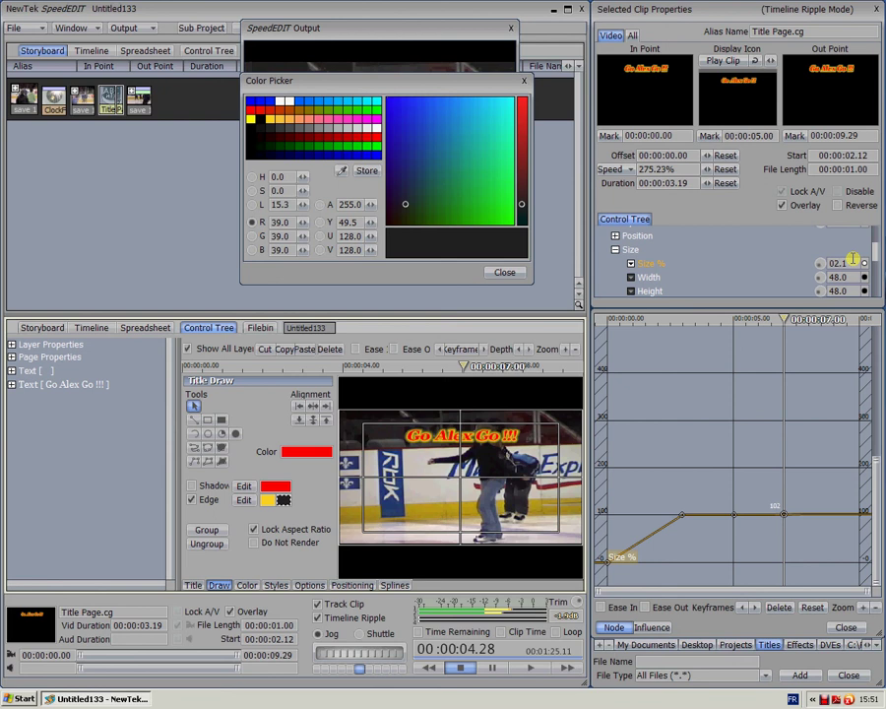
{"action": "key", "text": "BackSpace"}
{"action": "key", "text": "BackSpace"}
{"action": "key", "text": "BackSpace"}
{"action": "key", "text": "BackSpace"}
{"action": "key", "text": "BackSpace"}
{"action": "key", "text": "Return"}
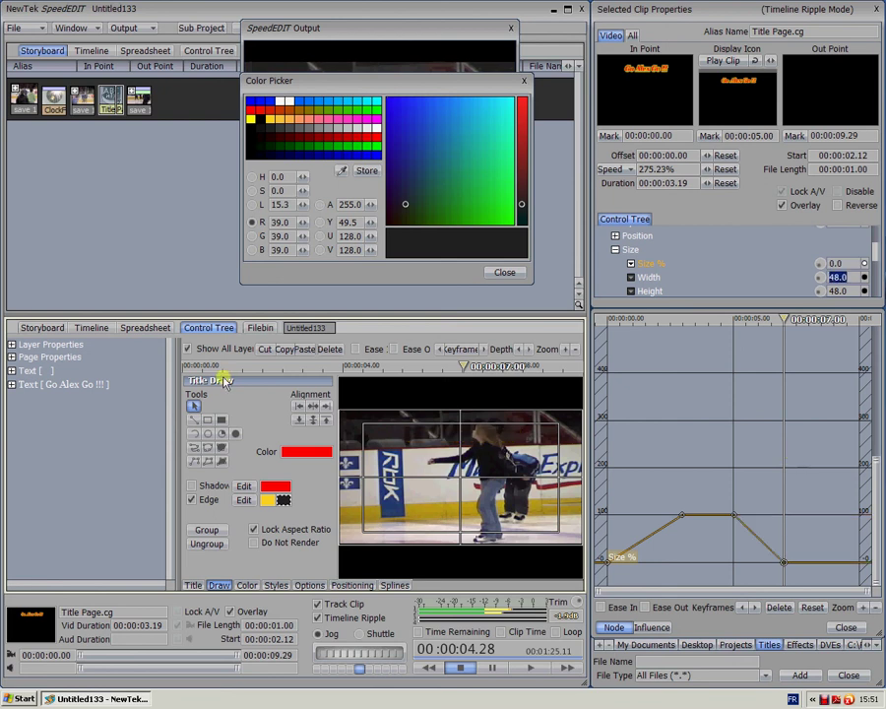
{"action": "left_click", "coordinate": [607, 319]}
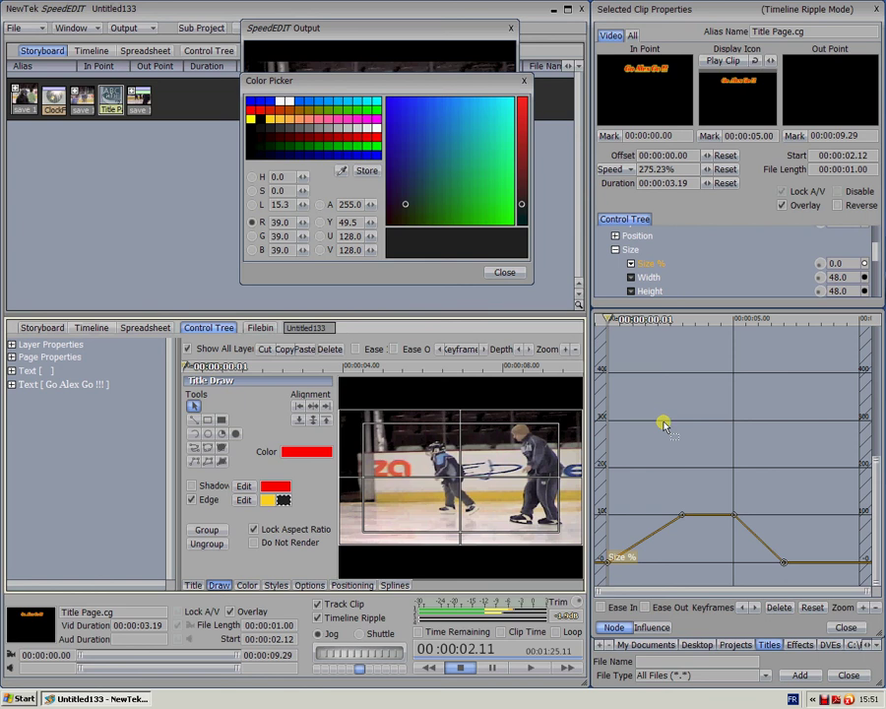
Step: Close the colour picker, enlarge and reposition the output preview, then play the video
{"action": "left_click", "coordinate": [504, 271]}
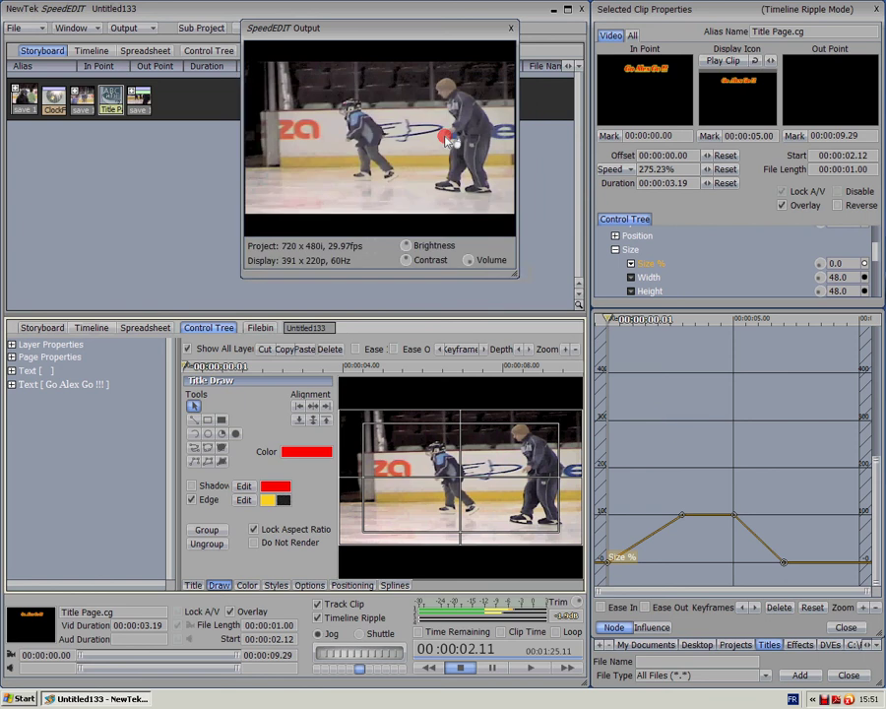
{"action": "left_click_drag", "start_coordinate": [517, 197], "coordinate": [588, 196]}
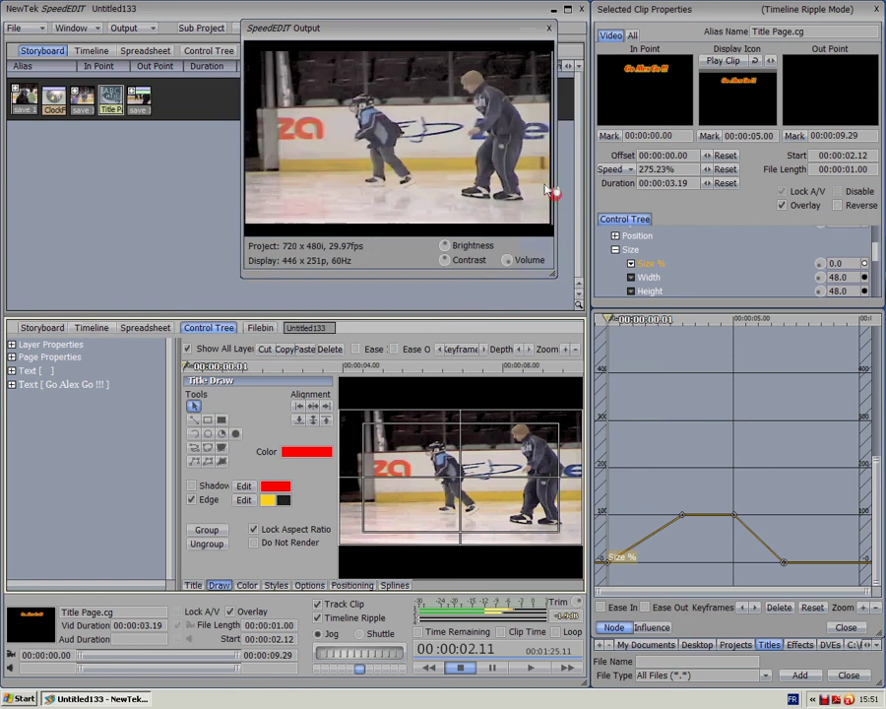
{"action": "left_click_drag", "start_coordinate": [395, 32], "coordinate": [326, 67]}
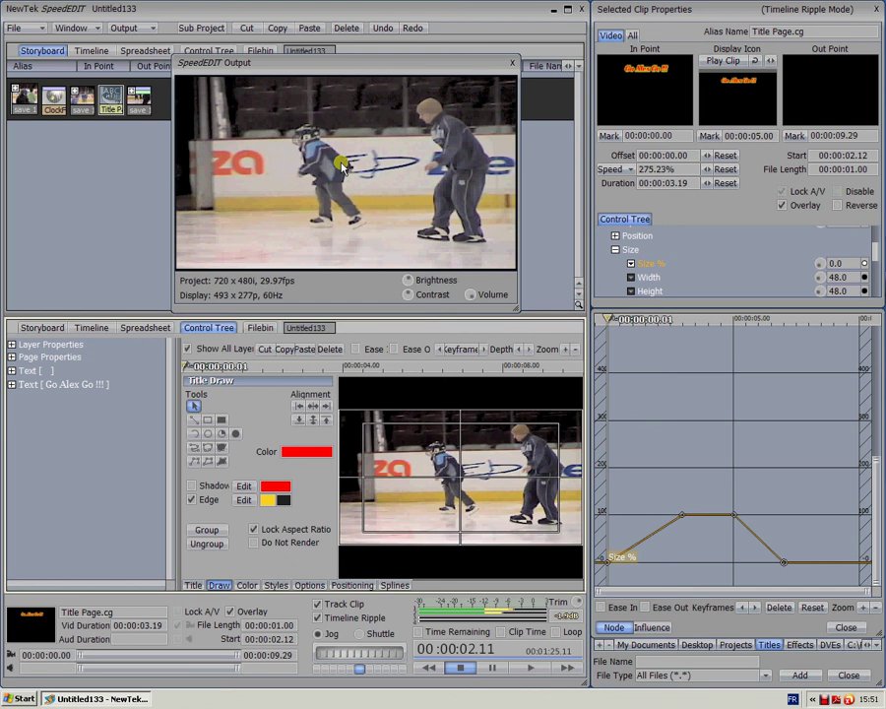
{"action": "key", "text": "space"}
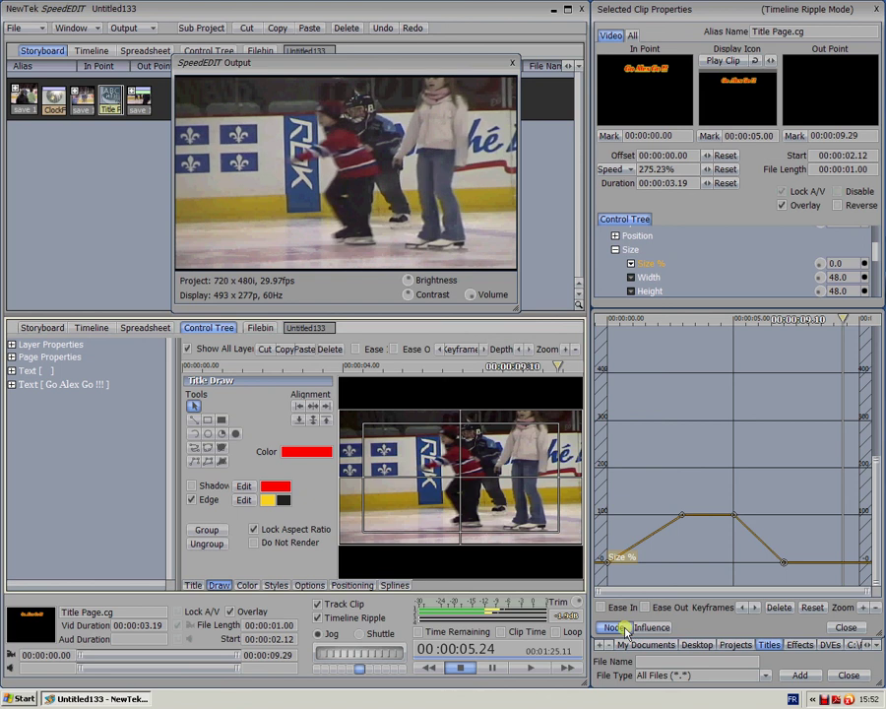
Step: Give the rising Size % curve segment an influence of about 43.6 so it eases in
{"action": "left_click", "coordinate": [654, 632]}
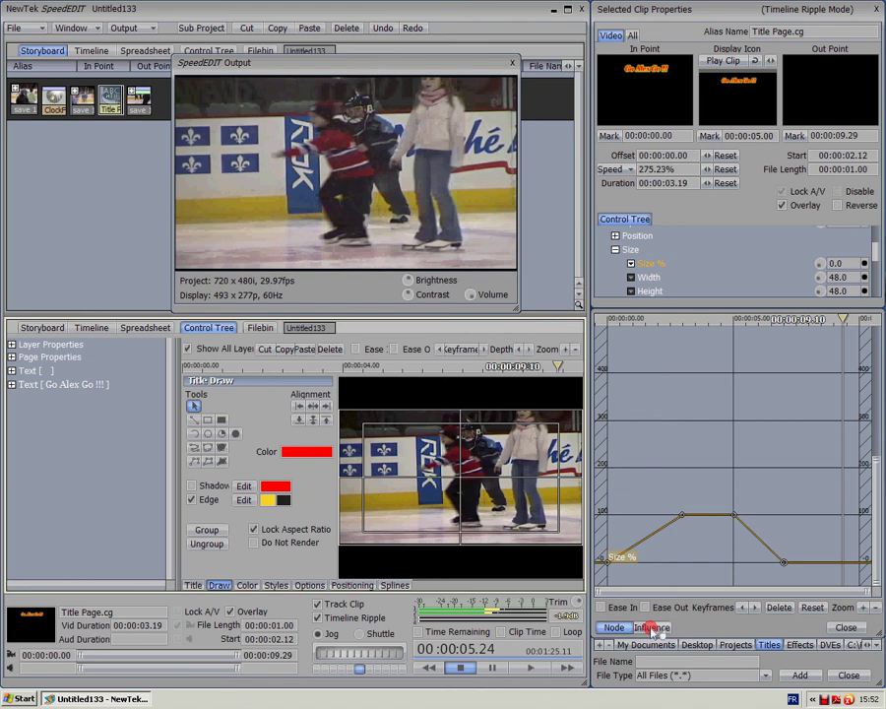
{"action": "left_click", "coordinate": [652, 538]}
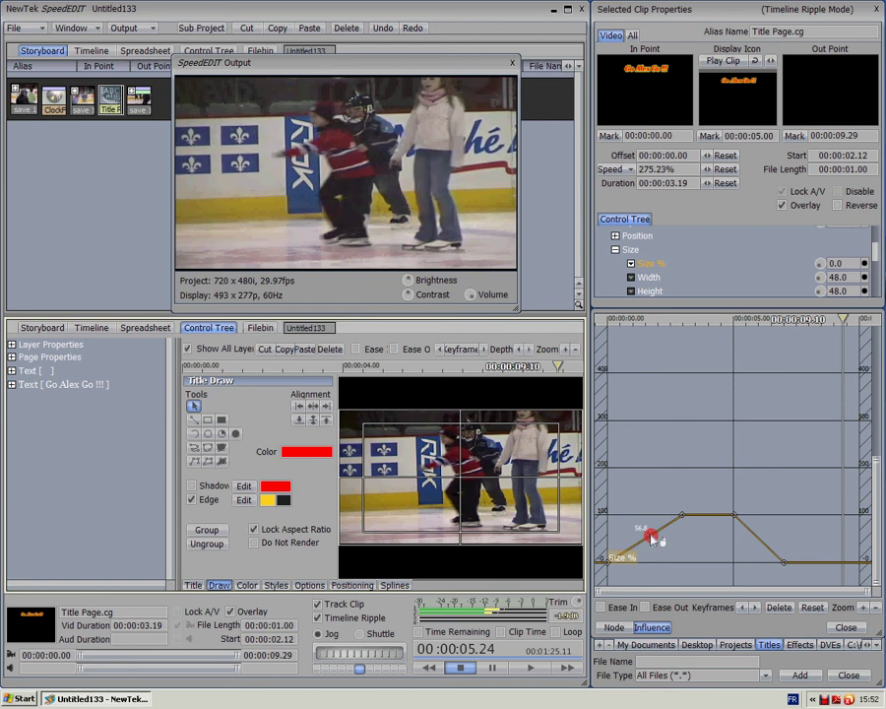
{"action": "left_click_drag", "start_coordinate": [656, 540], "coordinate": [679, 568]}
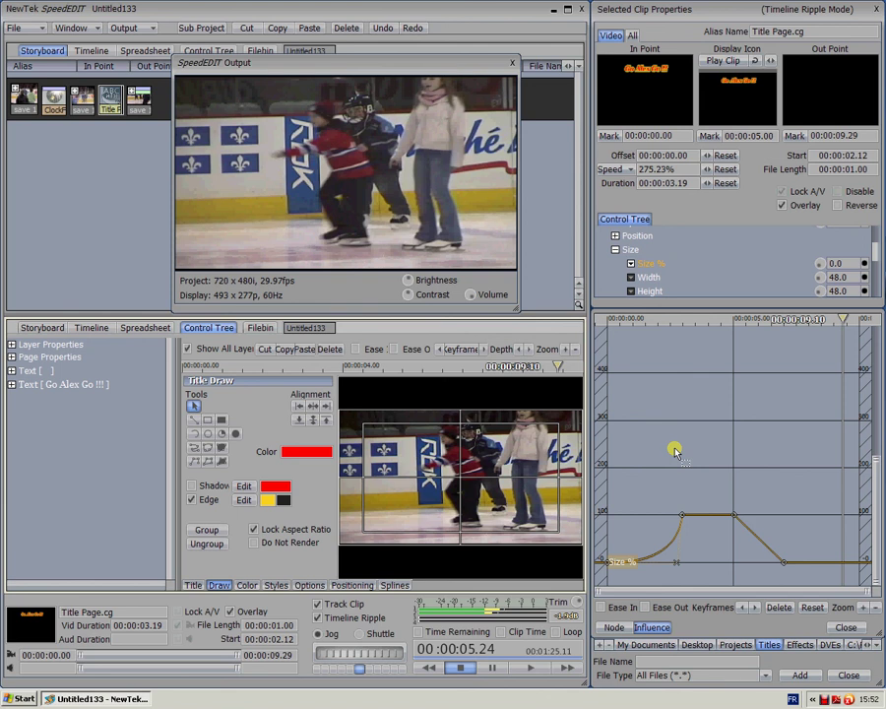
Step: Reshape the Size % curve handle at the first keyframe to refine its eased start
{"action": "left_click", "coordinate": [675, 246]}
{"action": "left_click", "coordinate": [675, 247]}
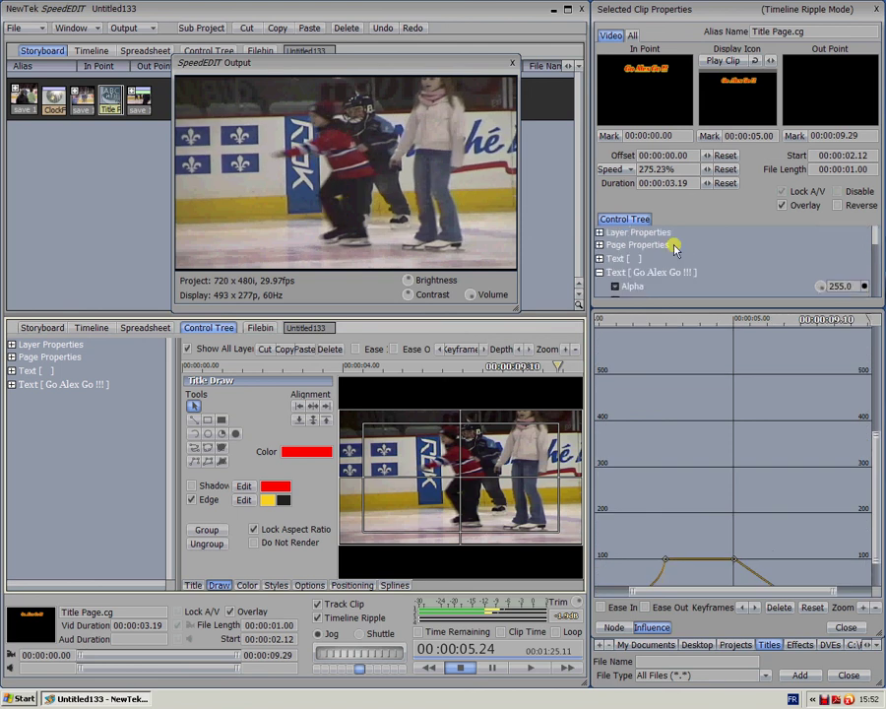
{"action": "scroll", "coordinate": [675, 247], "scroll_direction": "down", "scroll_amount": 3}
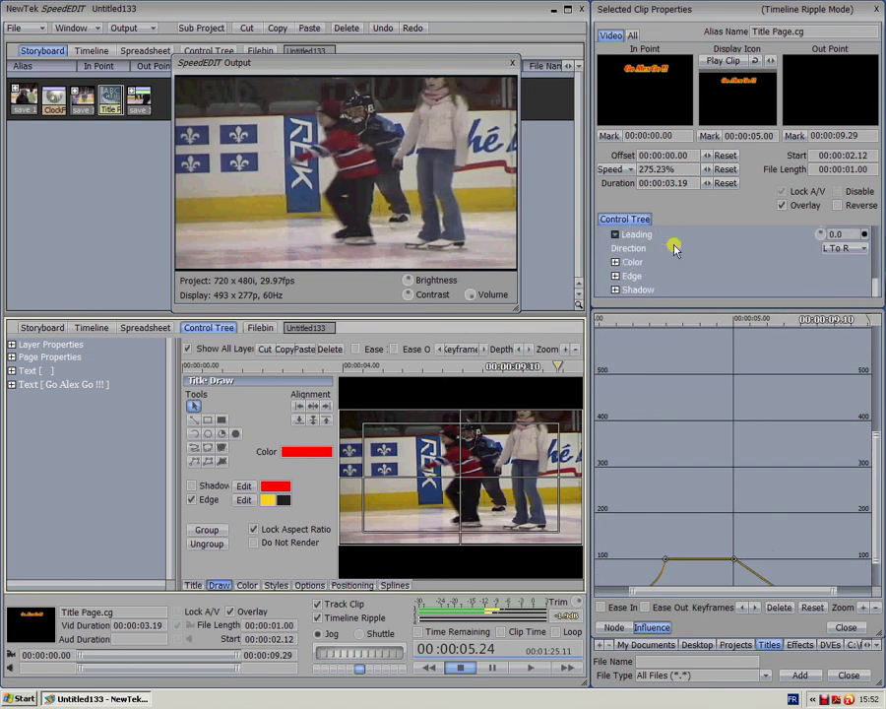
{"action": "scroll", "coordinate": [674, 247], "scroll_direction": "up", "scroll_amount": 3}
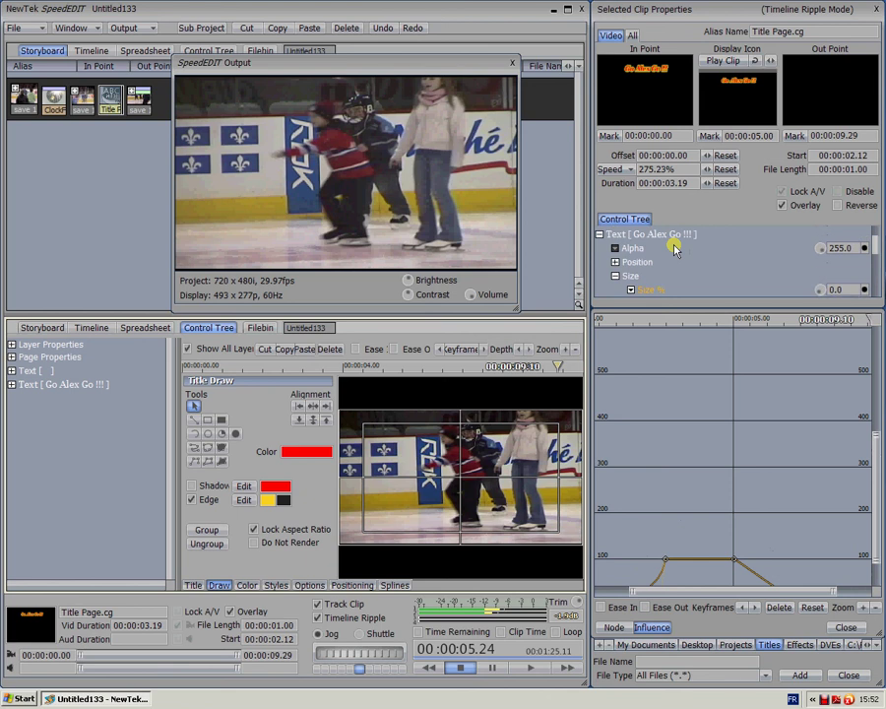
{"action": "scroll", "coordinate": [675, 247], "scroll_direction": "down", "scroll_amount": 1}
{"action": "scroll", "coordinate": [675, 249], "scroll_direction": "down", "scroll_amount": 1}
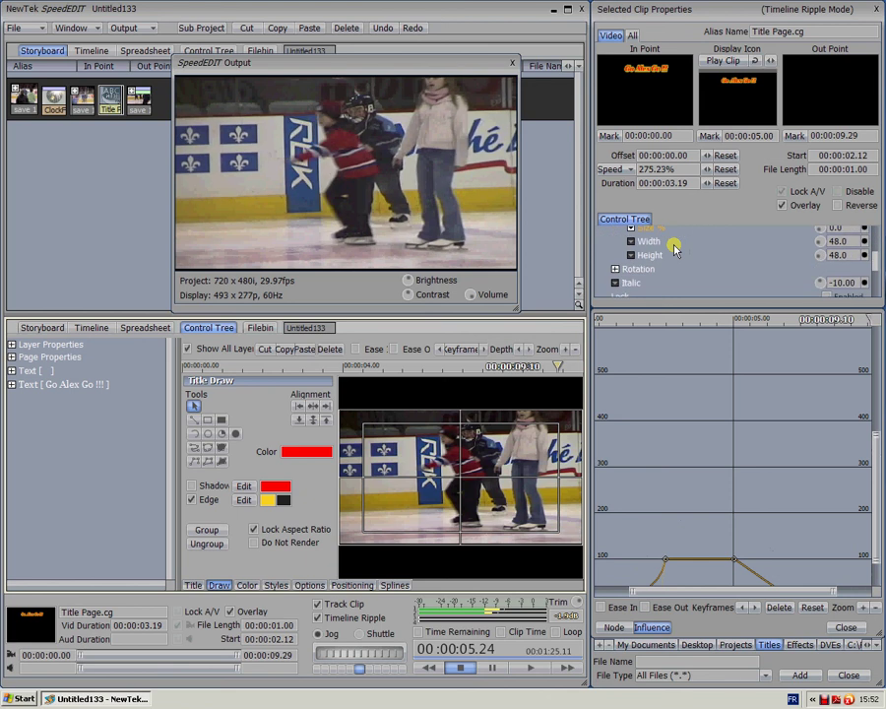
{"action": "scroll", "coordinate": [657, 247], "scroll_direction": "down", "scroll_amount": 1}
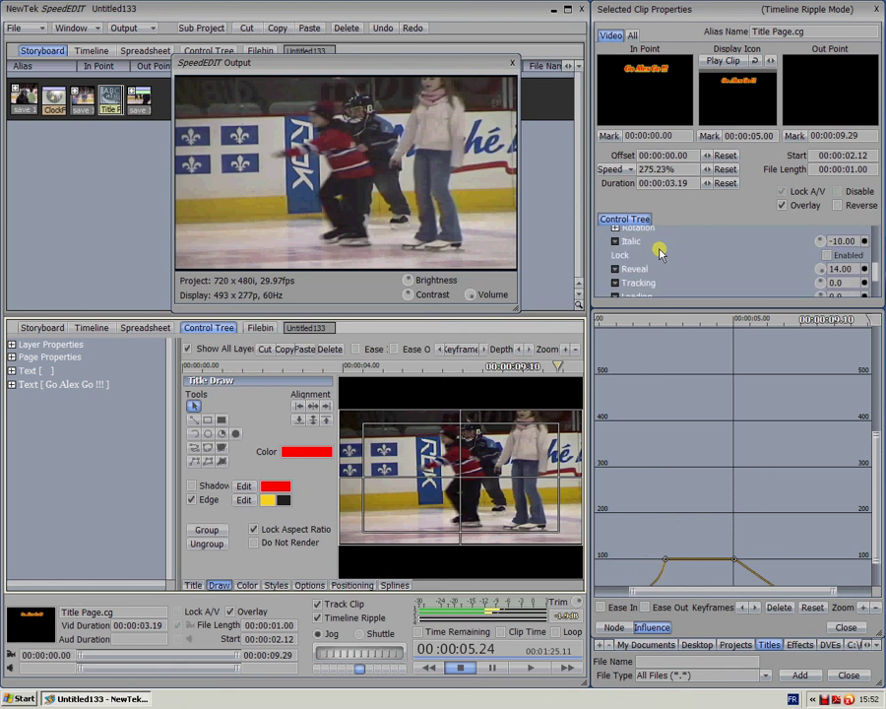
{"action": "scroll", "coordinate": [659, 254], "scroll_direction": "down", "scroll_amount": 3}
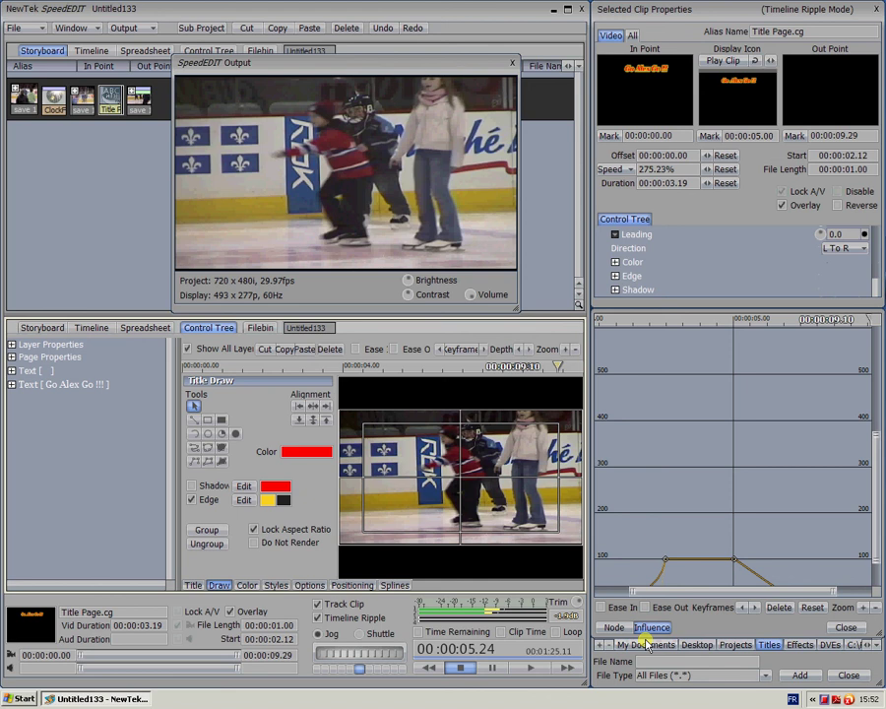
{"action": "left_click_drag", "start_coordinate": [660, 558], "coordinate": [636, 550]}
{"action": "right_click", "coordinate": [637, 552]}
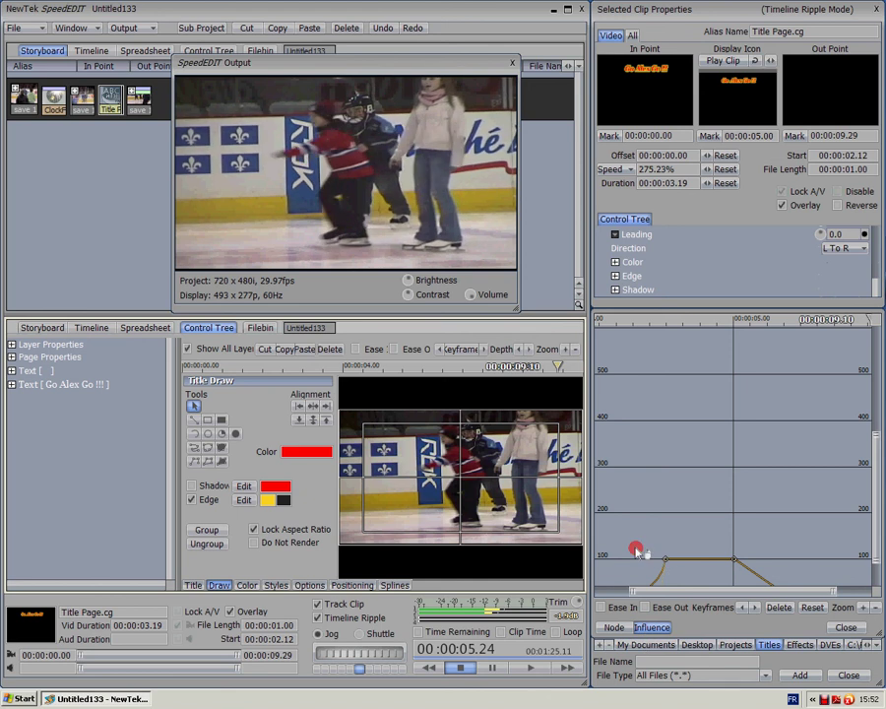
{"action": "scroll", "coordinate": [635, 550], "scroll_direction": "up", "scroll_amount": 3}
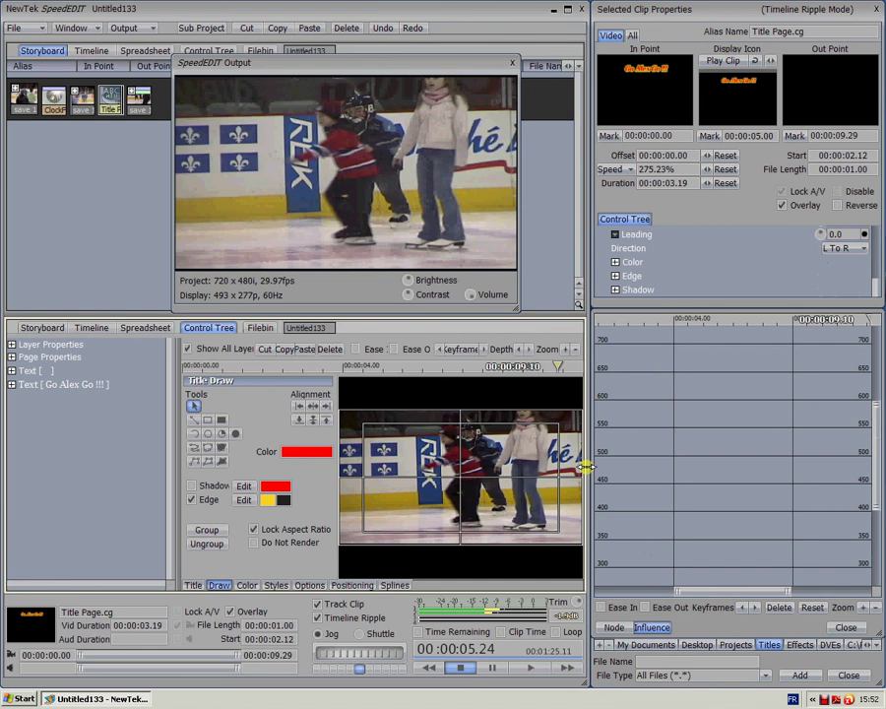
{"action": "scroll", "coordinate": [636, 375], "scroll_direction": "down", "scroll_amount": 3}
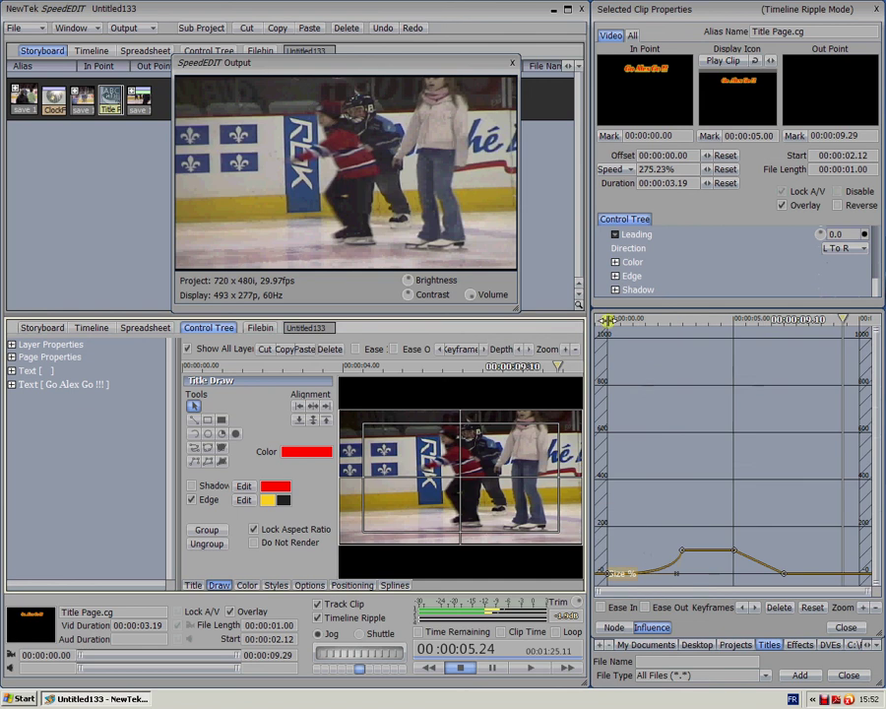
Step: Play the title animation from its start, then stop playback
{"action": "left_click", "coordinate": [608, 320]}
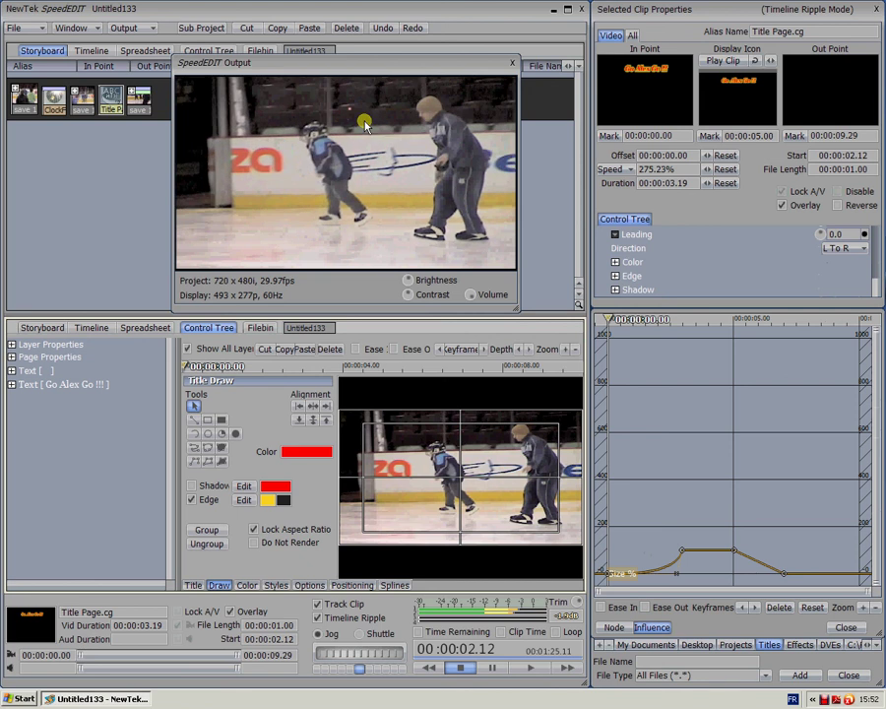
{"action": "key", "text": "space"}
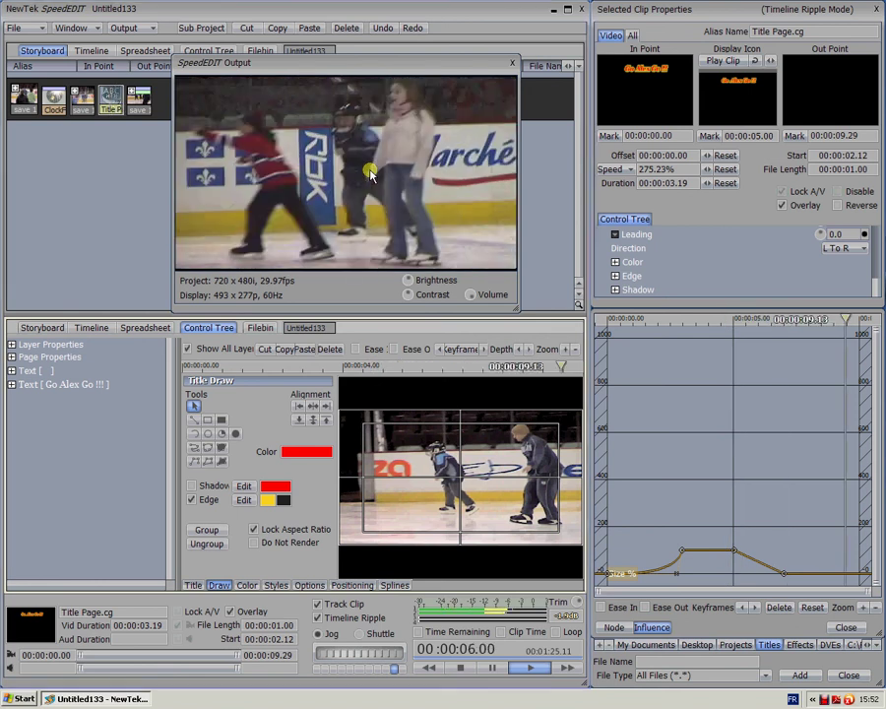
{"action": "key", "text": "space"}
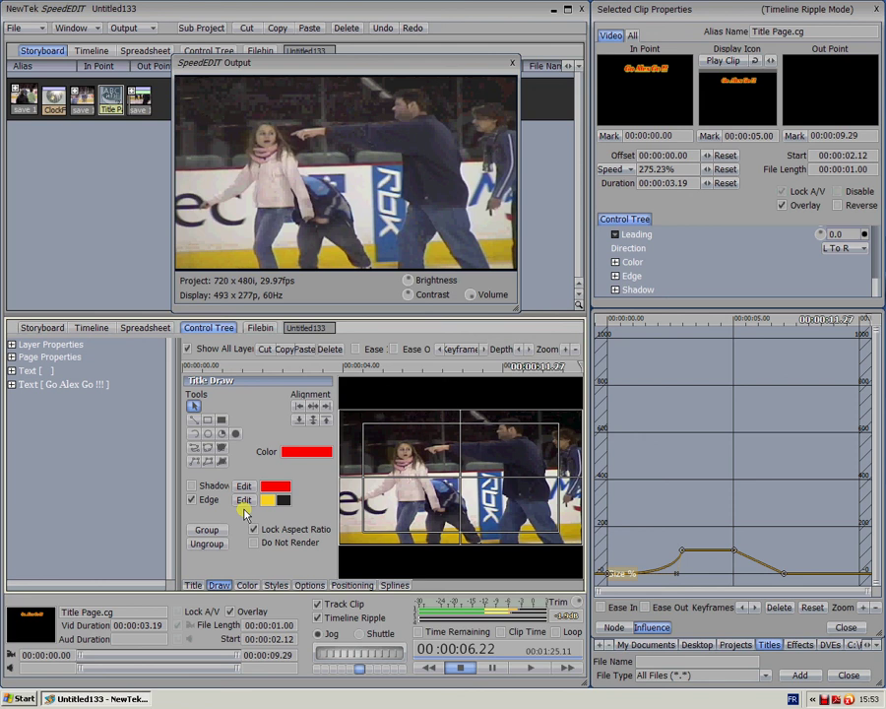
Step: Reset the title clip's speed to 100% and preview the title section
{"action": "left_click", "coordinate": [92, 328]}
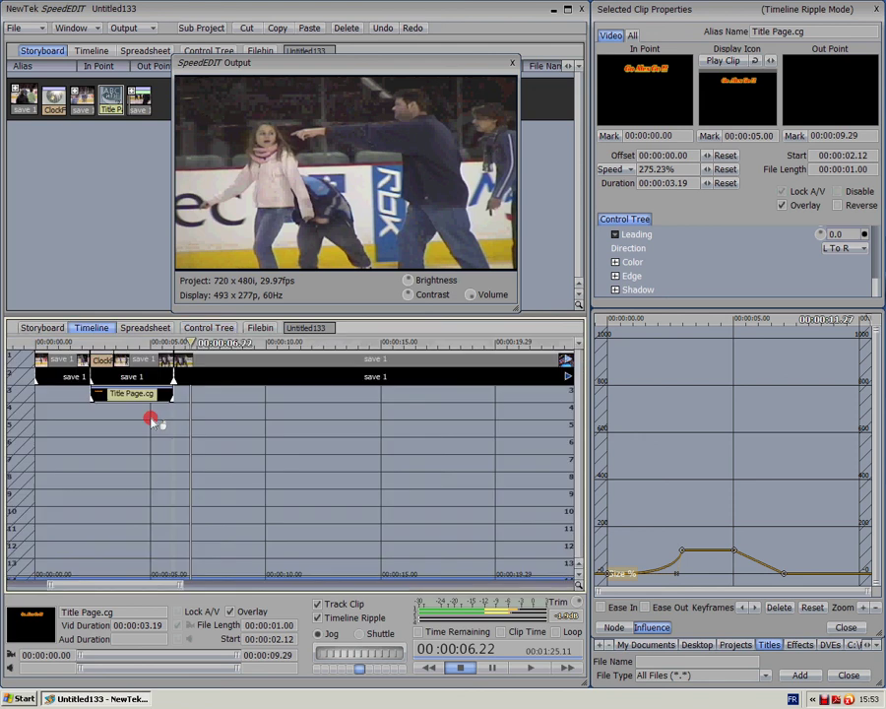
{"action": "left_click", "coordinate": [761, 154]}
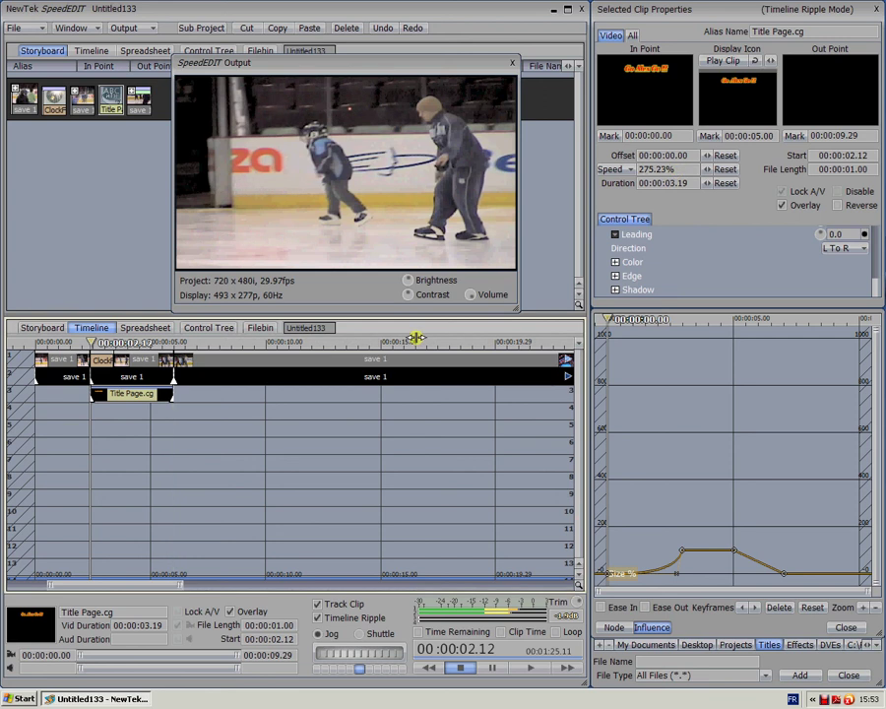
{"action": "left_click", "coordinate": [723, 169]}
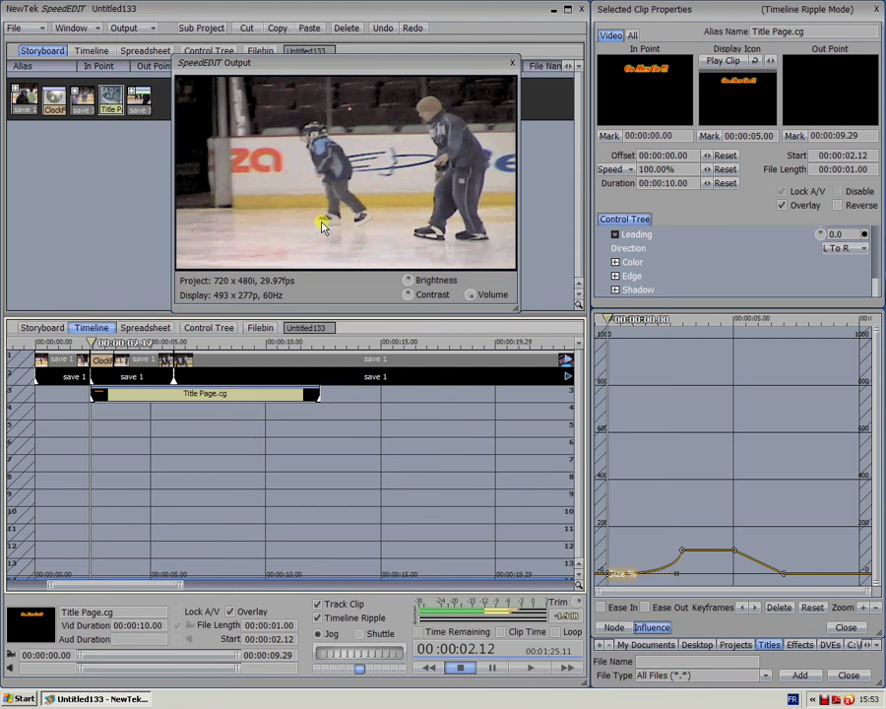
{"action": "key", "text": "space"}
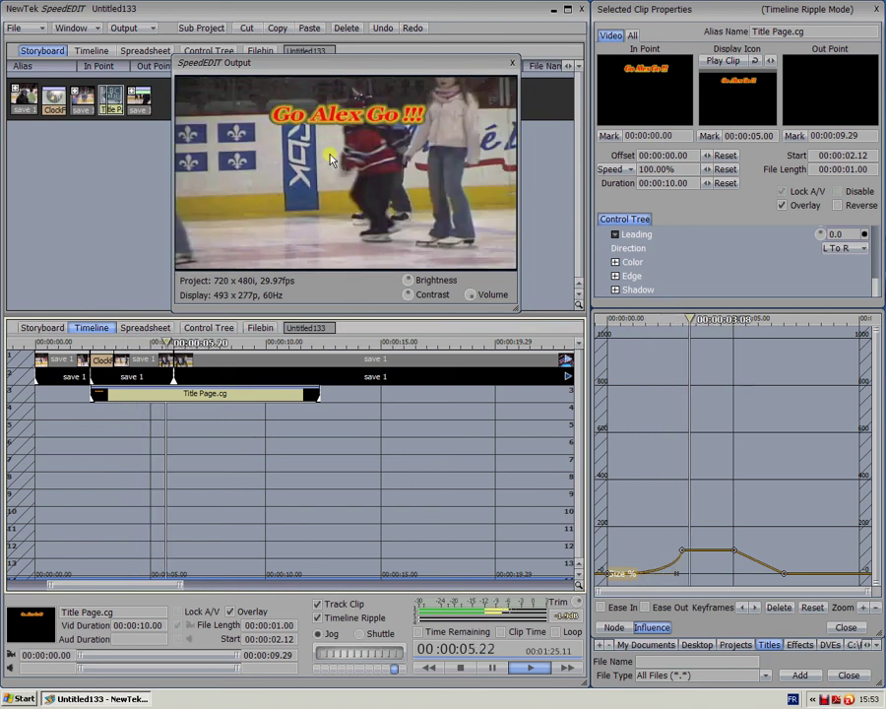
{"action": "key", "text": "space"}
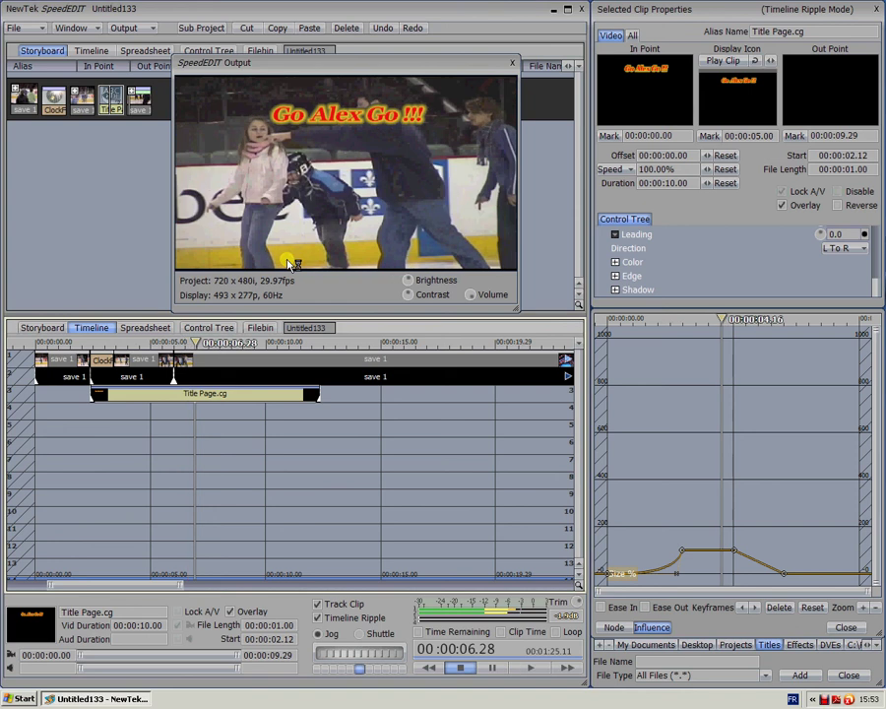
{"action": "key", "text": "Up"}
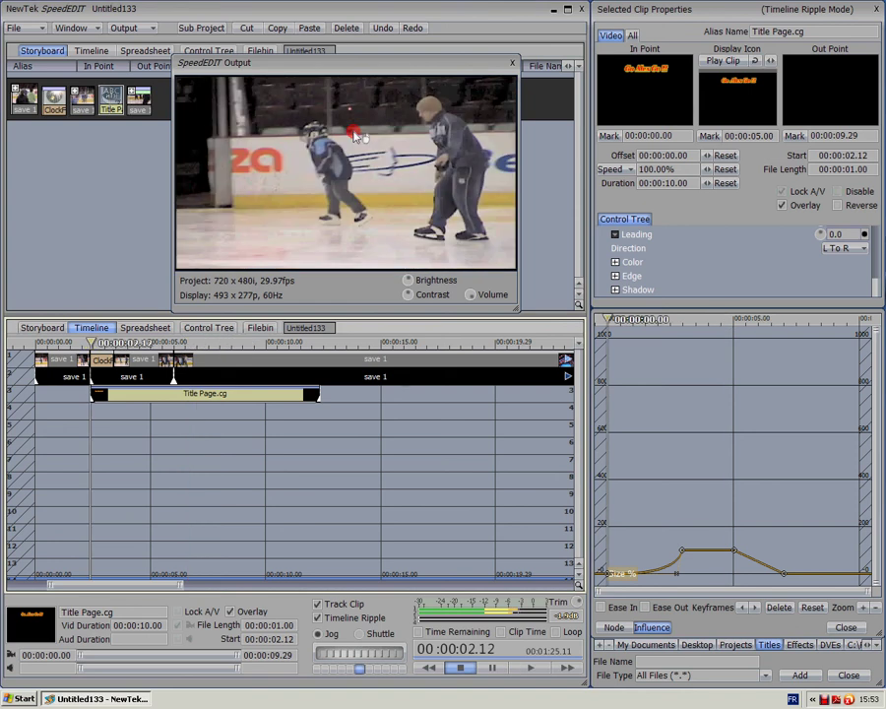
{"action": "key", "text": "space"}
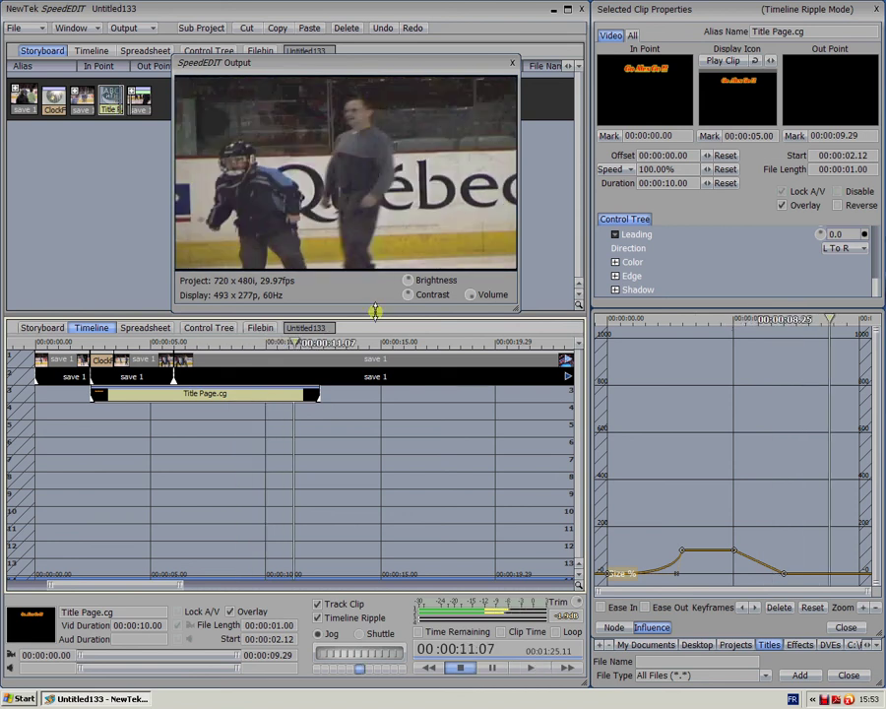
Step: Shorten the Title Page.cg clip back to its original length, retiming it to 275.23% speed
{"action": "left_click_drag", "start_coordinate": [317, 395], "coordinate": [173, 399]}
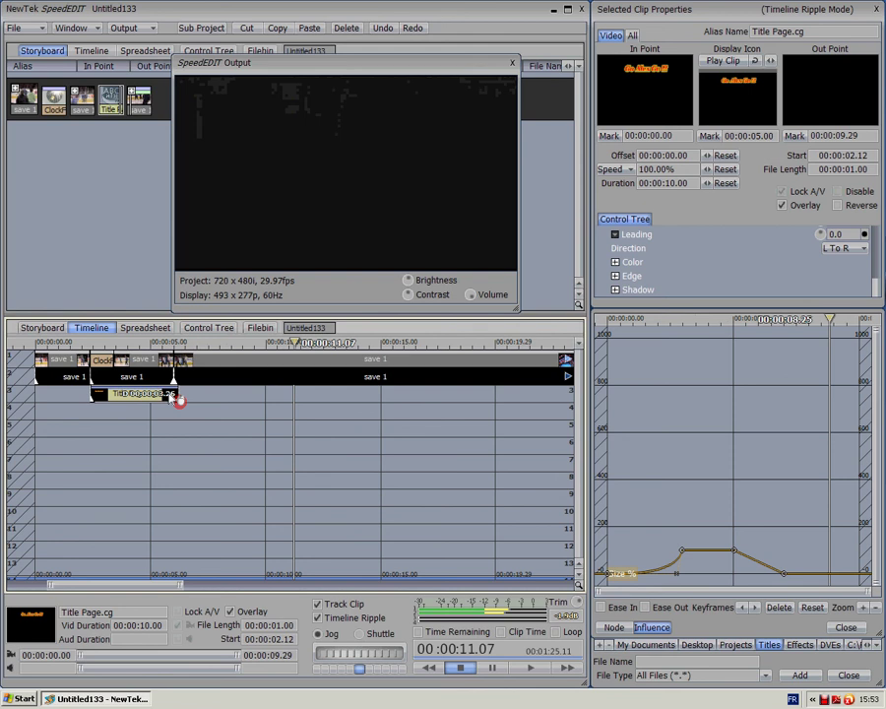
{"action": "left_click", "coordinate": [192, 426]}
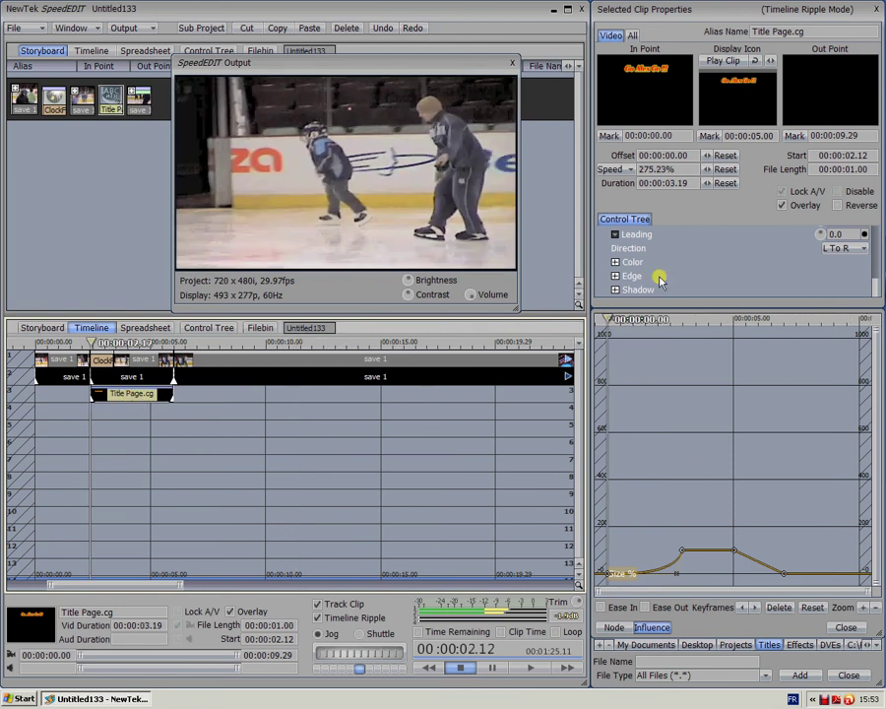
{"action": "scroll", "coordinate": [675, 268], "scroll_direction": "up", "scroll_amount": 1}
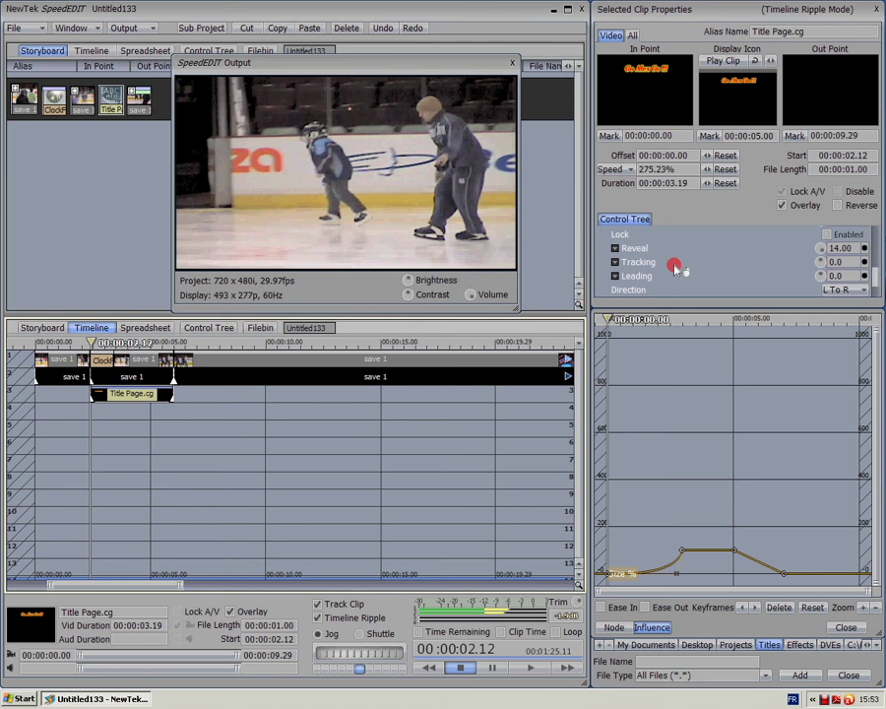
{"action": "scroll", "coordinate": [675, 269], "scroll_direction": "up", "scroll_amount": 3}
{"action": "scroll", "coordinate": [676, 276], "scroll_direction": "down", "scroll_amount": 3}
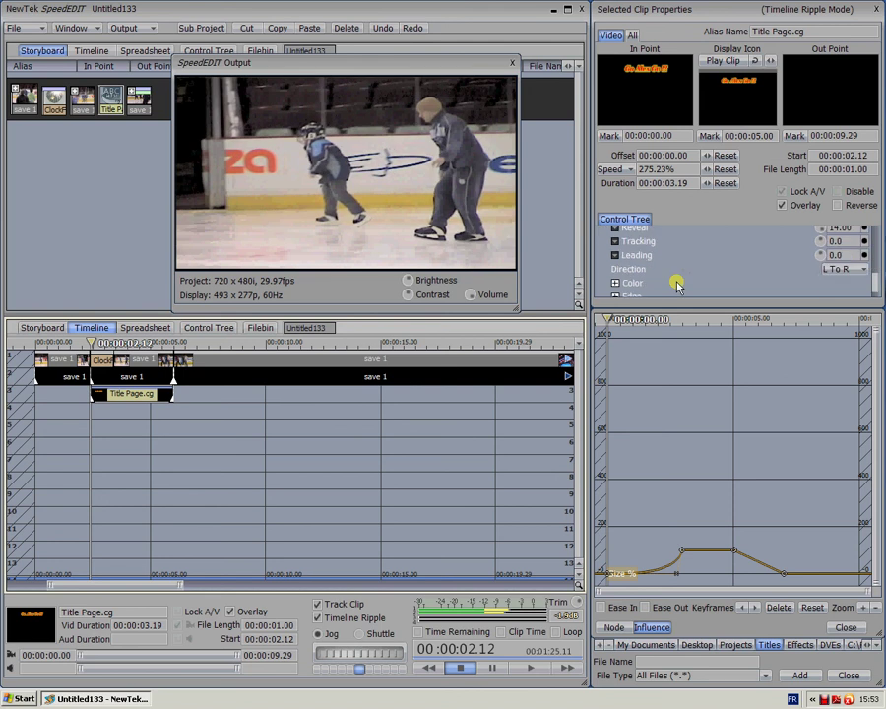
{"action": "scroll", "coordinate": [677, 286], "scroll_direction": "down", "scroll_amount": 1}
{"action": "scroll", "coordinate": [678, 288], "scroll_direction": "up", "scroll_amount": 5}
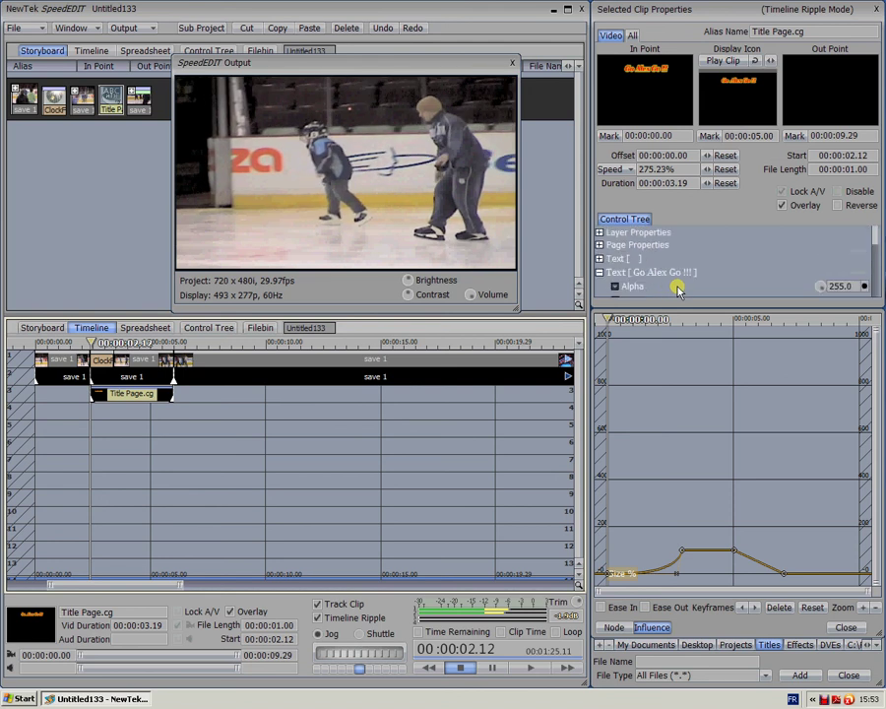
{"action": "scroll", "coordinate": [677, 288], "scroll_direction": "down", "scroll_amount": 5}
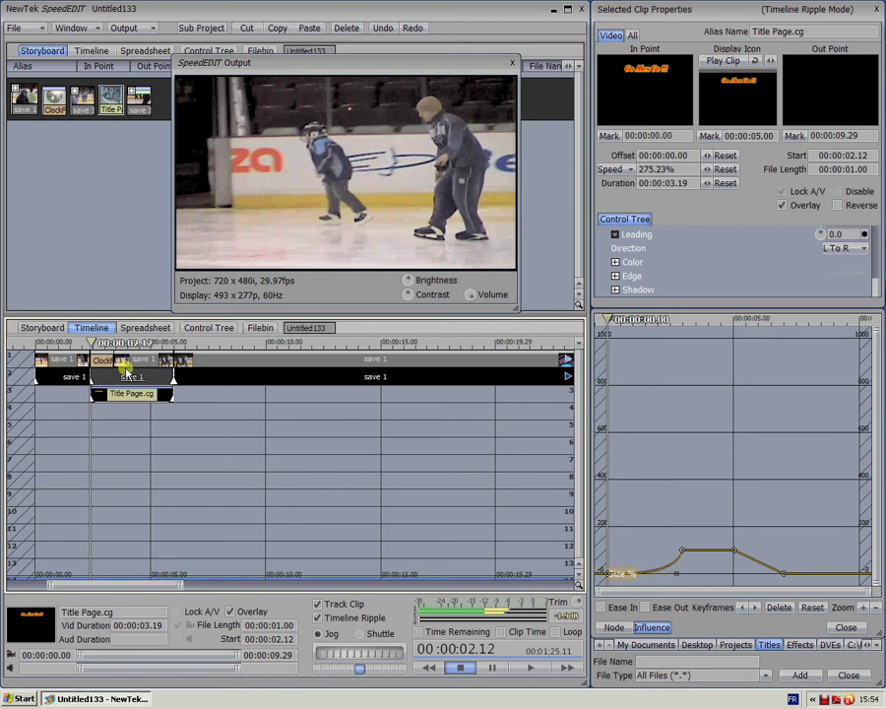
Step: Select the ClockFlare.dve transition clip on track 1 to show its properties
{"action": "left_click", "coordinate": [121, 367]}
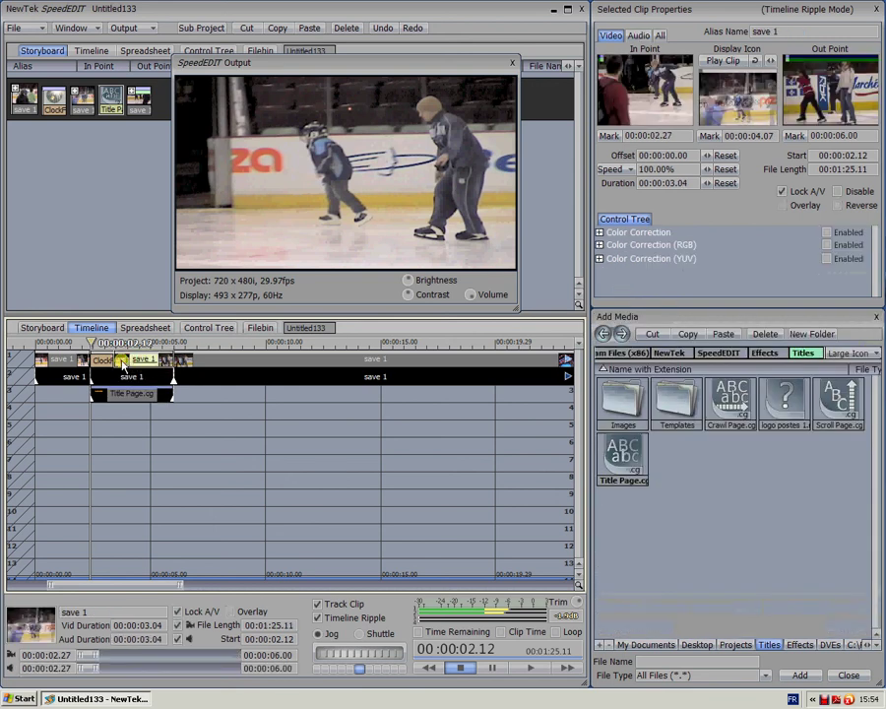
{"action": "left_click", "coordinate": [106, 361]}
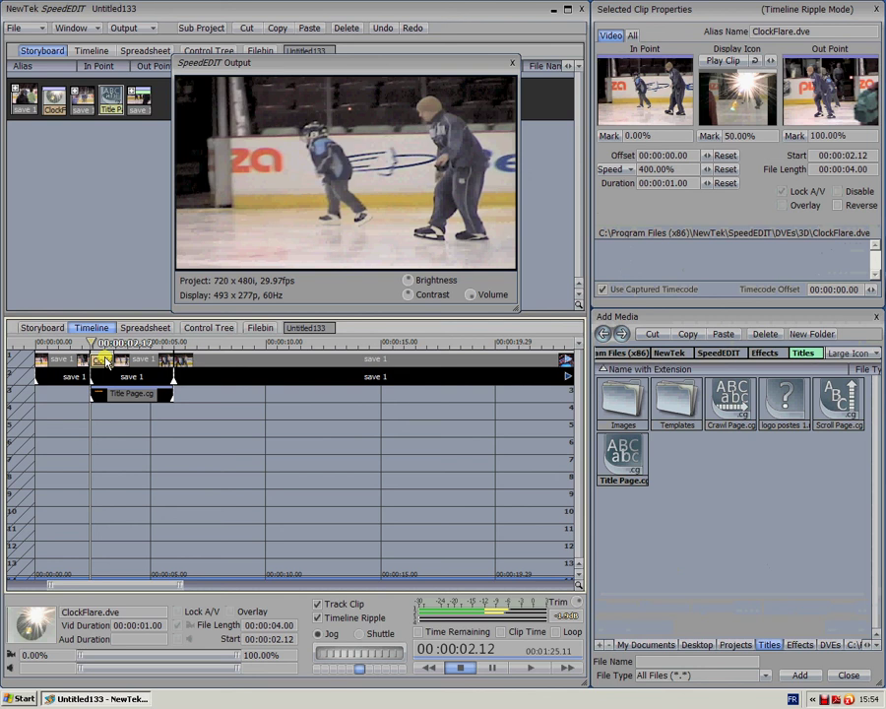